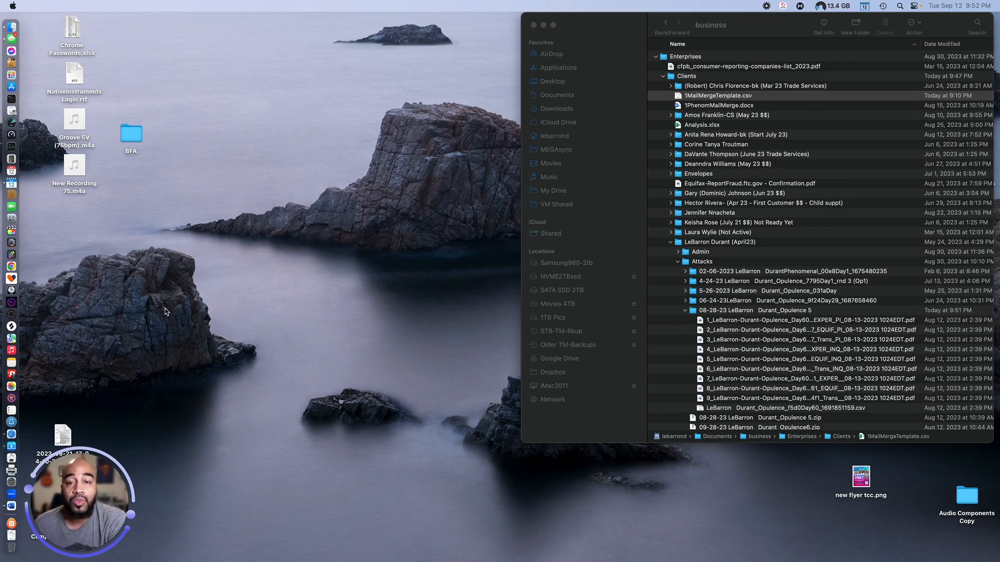
# Switch to Microsoft Word and create a new blank document
pyautogui.click(11, 505)
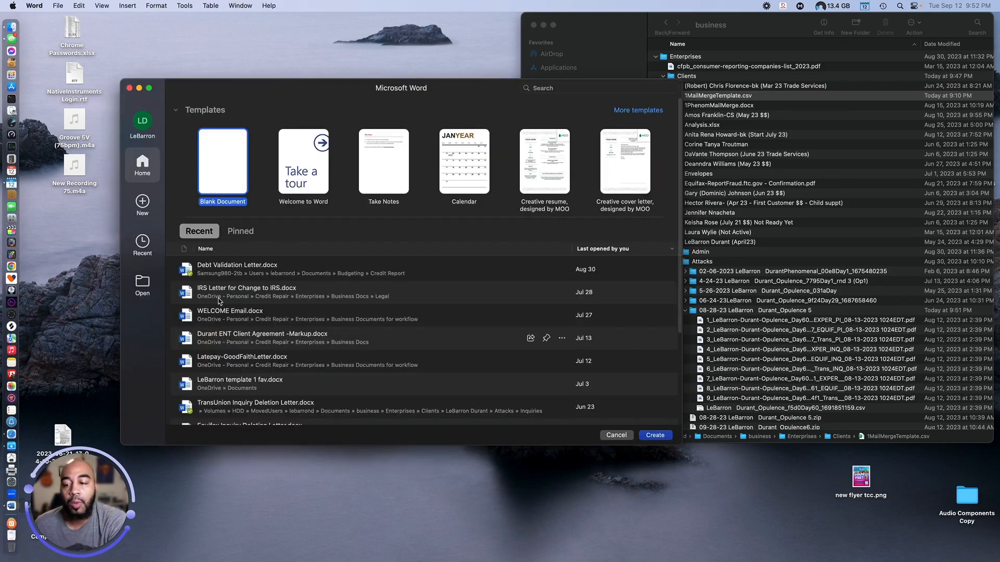
pyautogui.doubleClick(223, 155)
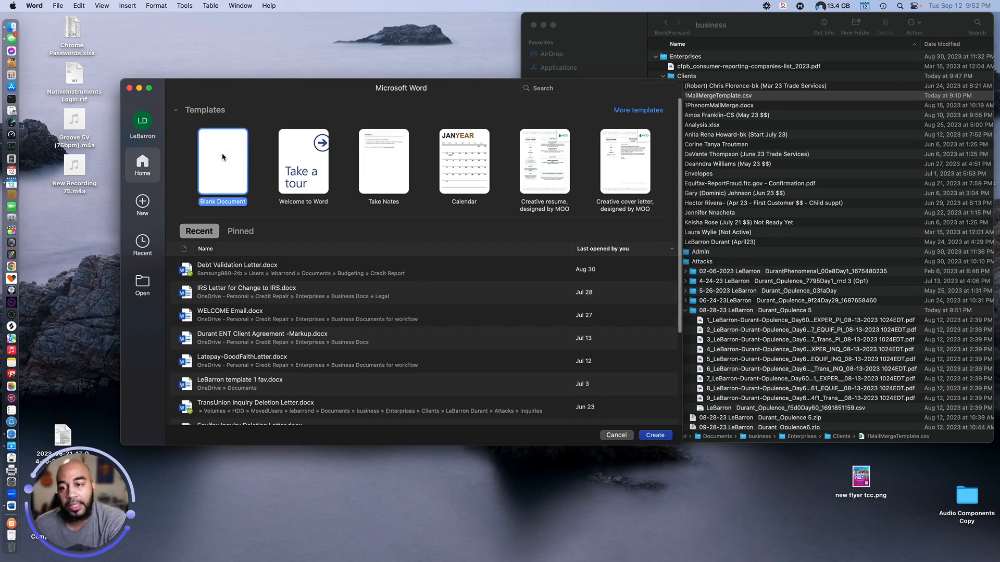
pyautogui.moveTo(409, 25); pyautogui.dragTo(441, 50)
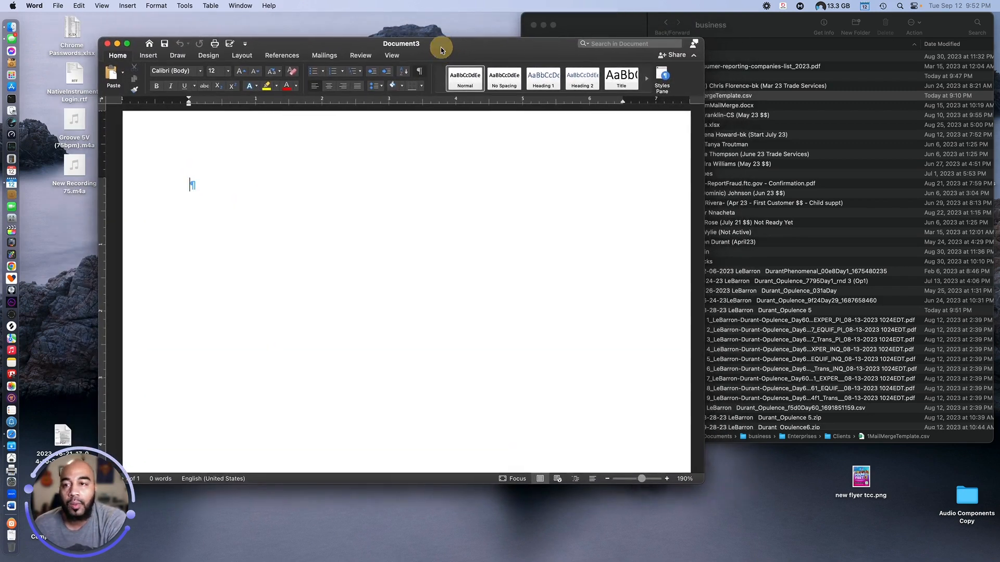
# Start an envelope mail merge, keeping the return address omitted and the printer's settings for the envelope
pyautogui.click(324, 56)
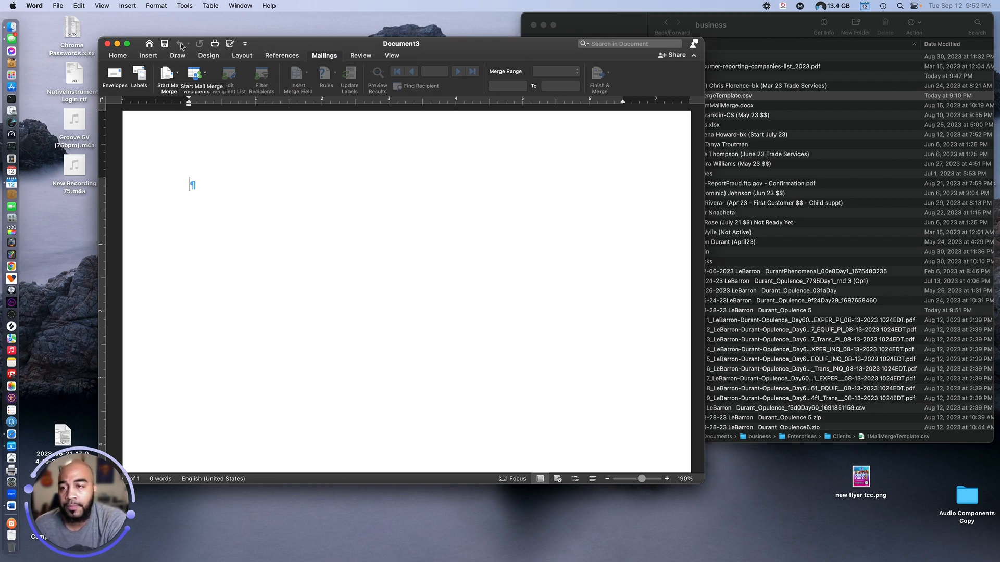
pyautogui.click(176, 76)
pyautogui.click(188, 115)
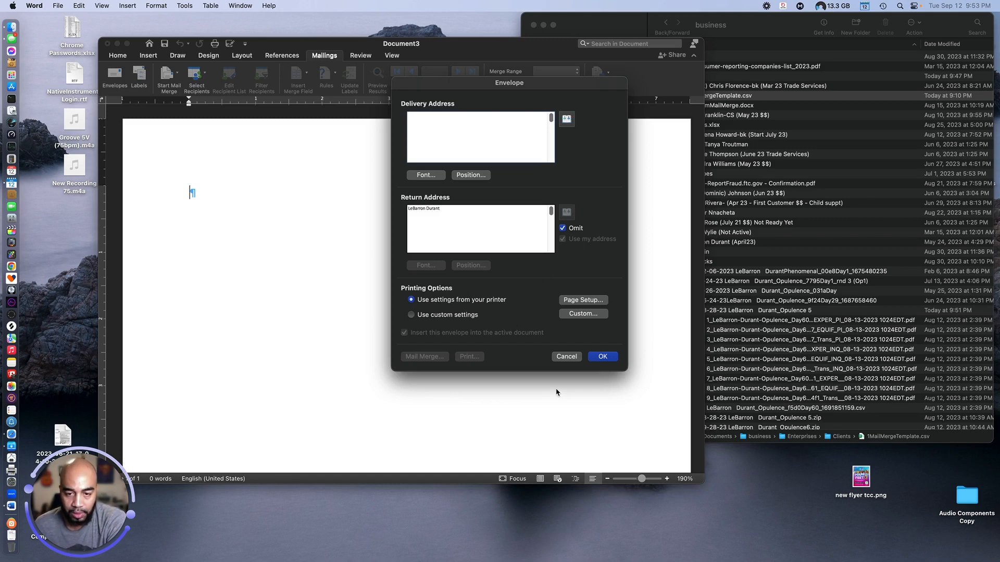
pyautogui.click(598, 357)
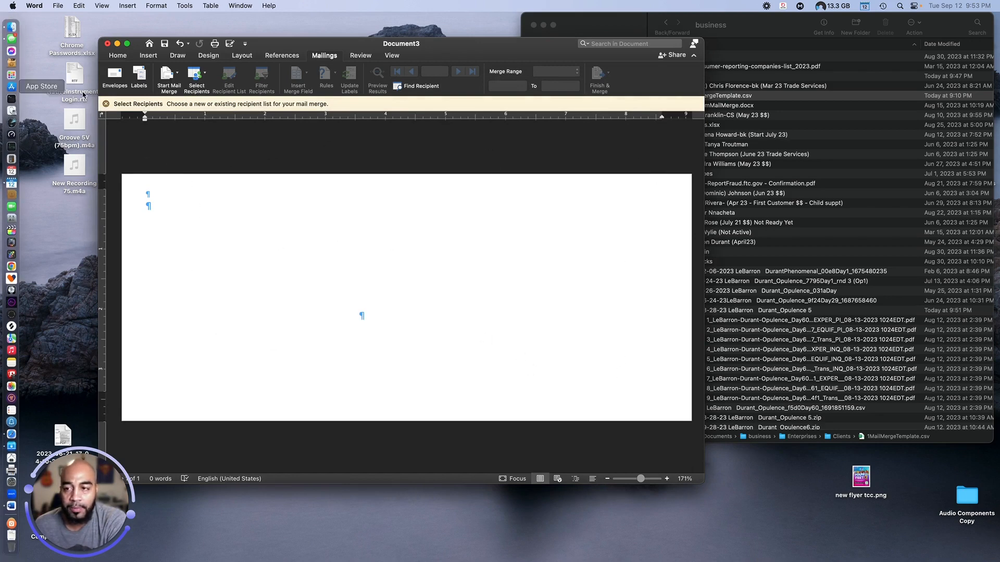
pyautogui.click(106, 104)
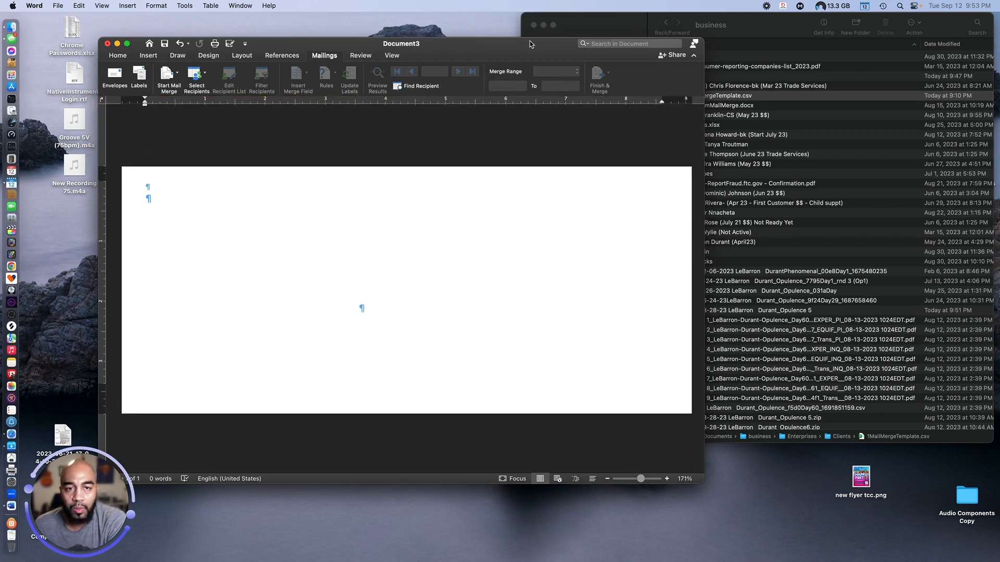
pyautogui.moveTo(513, 43); pyautogui.dragTo(447, 33)
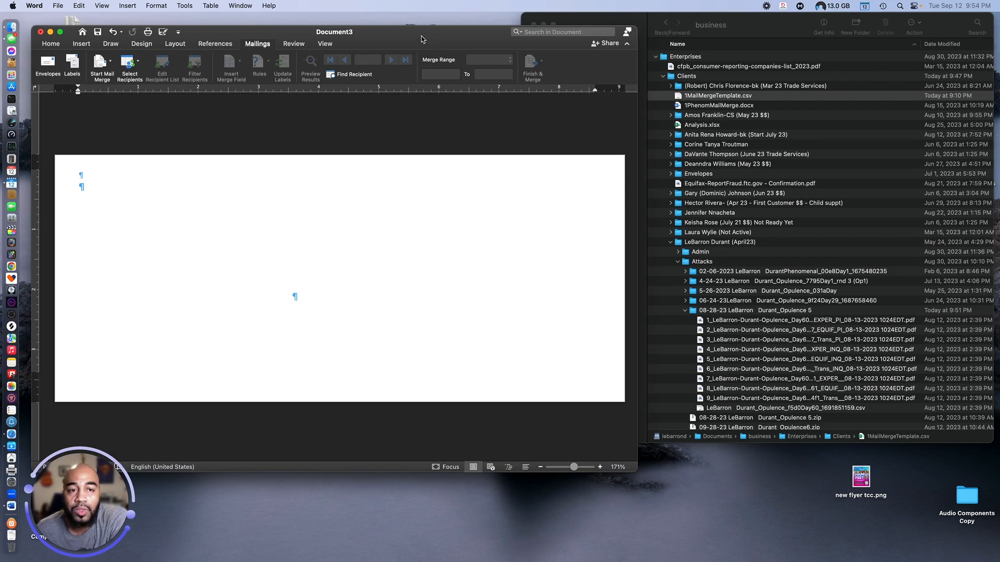
pyautogui.moveTo(421, 39); pyautogui.dragTo(449, 40)
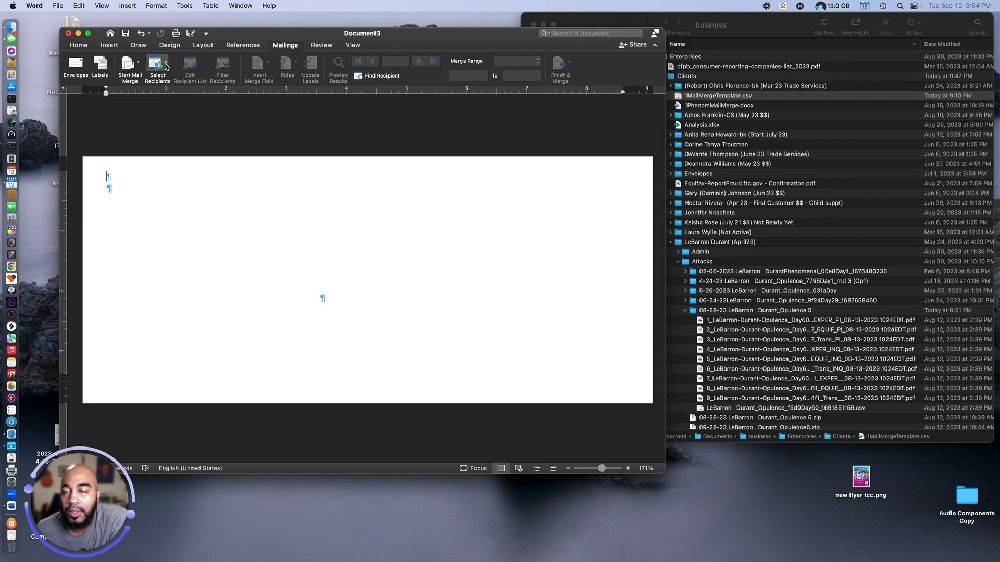
# Load 1MailMergeTemplate.csv from the Clients folder as the existing recipient list, using Mac OS (Default) text encoding
pyautogui.click(165, 66)
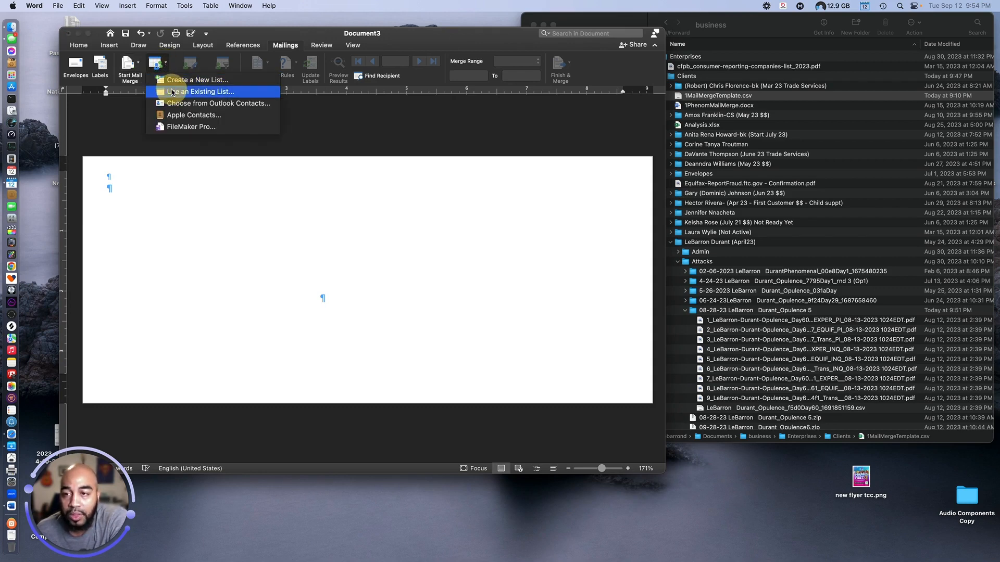
pyautogui.click(172, 93)
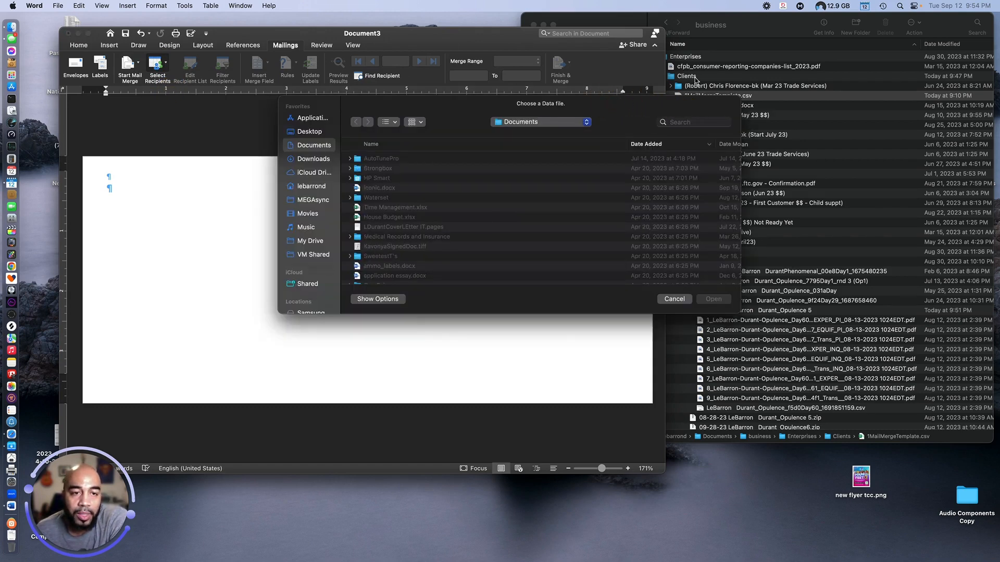
pyautogui.moveTo(757, 99); pyautogui.dragTo(537, 206)
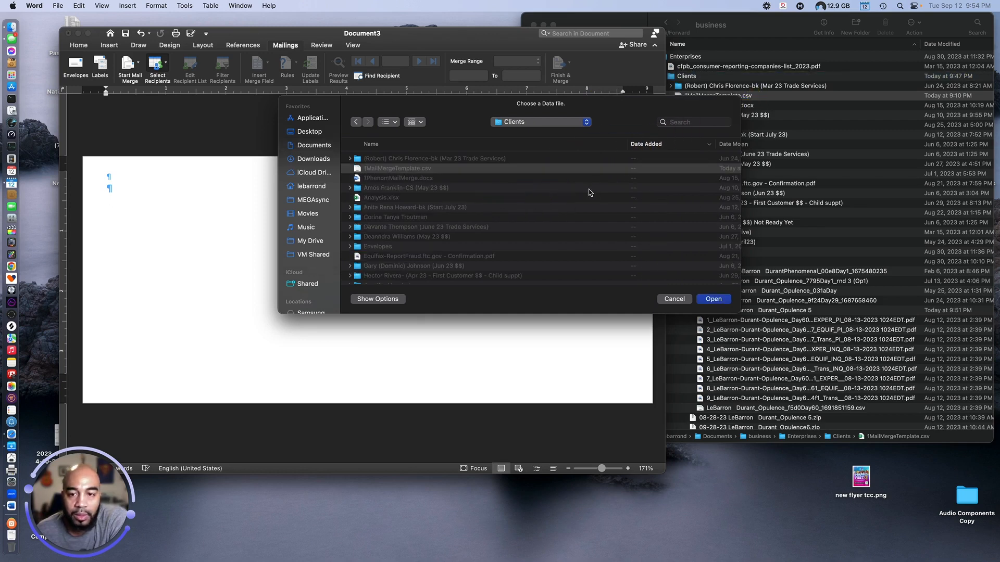
pyautogui.click(713, 299)
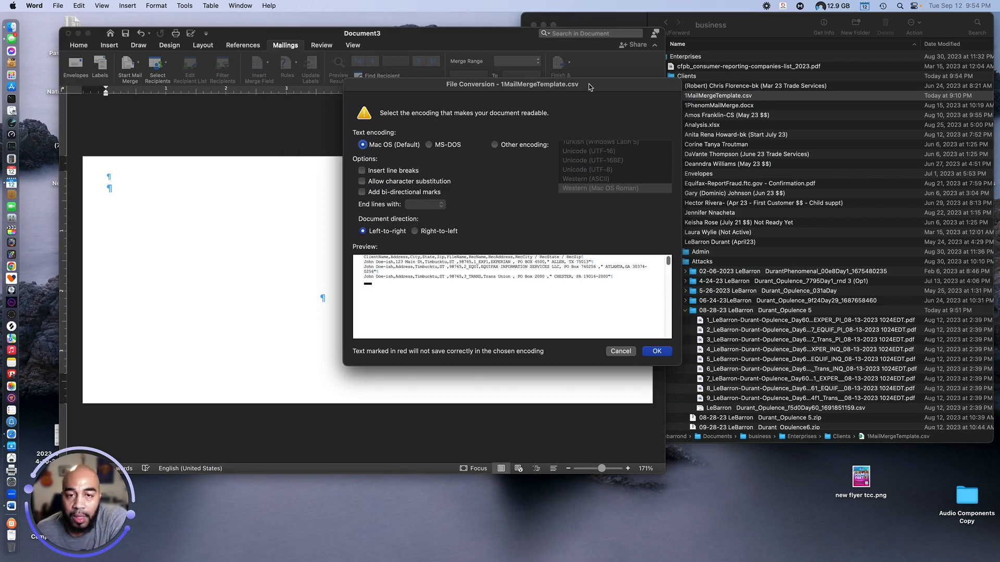
pyautogui.moveTo(590, 87); pyautogui.dragTo(510, 105)
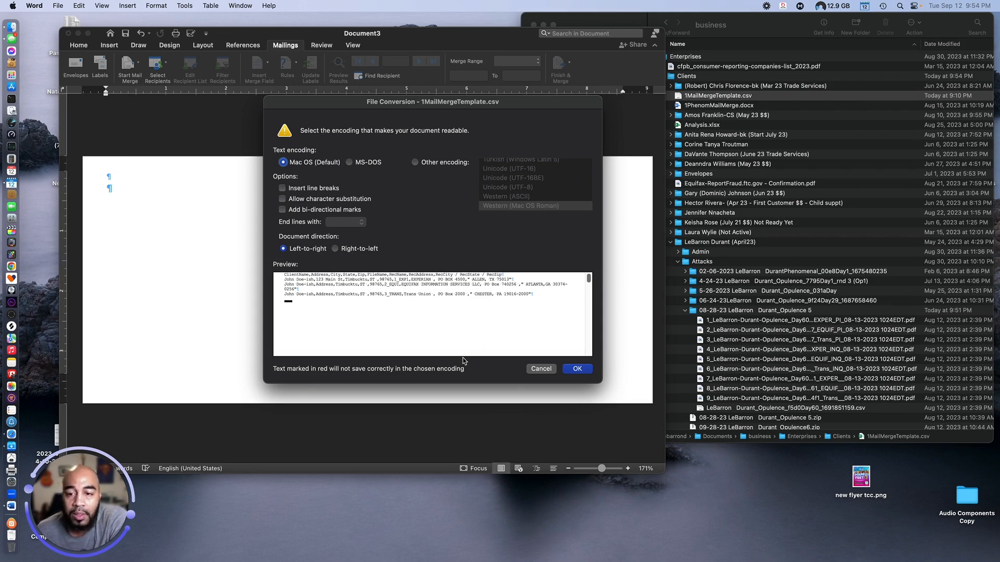
pyautogui.click(577, 369)
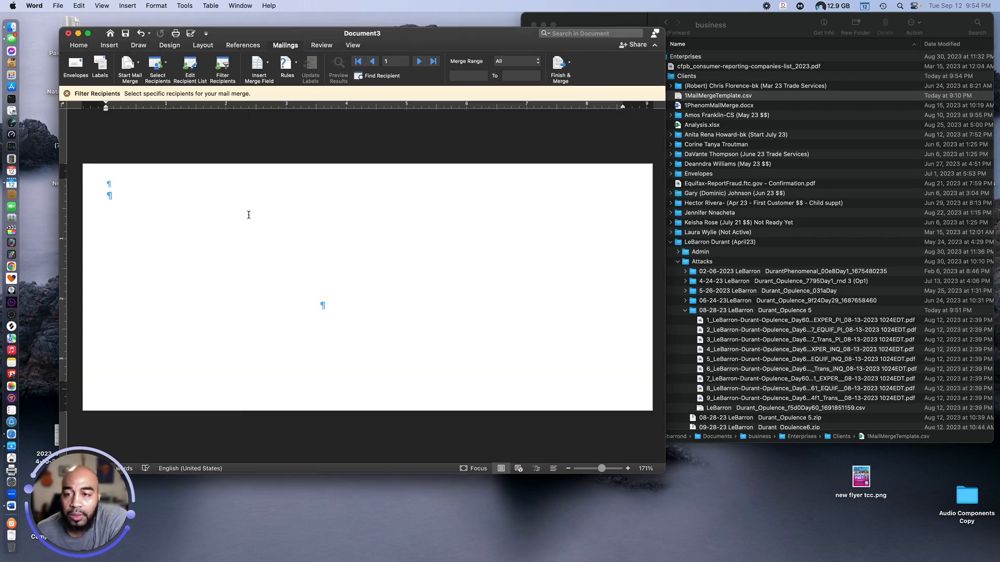
pyautogui.click(67, 93)
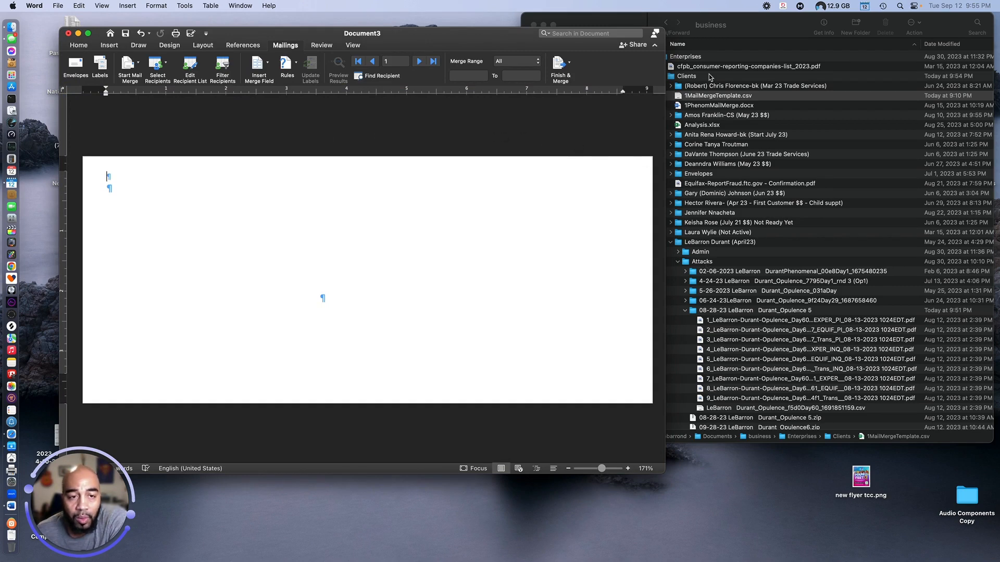
# Preview the columns of 1MailMergeTemplate.csv in Finder, and check the merge fields available in the Word envelope
pyautogui.click(754, 20)
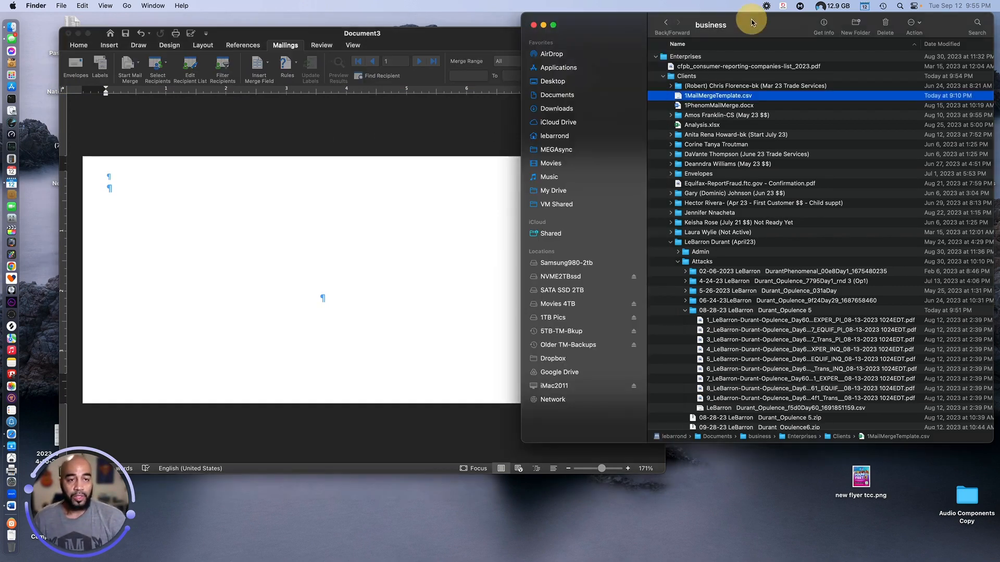
pyautogui.press('space')
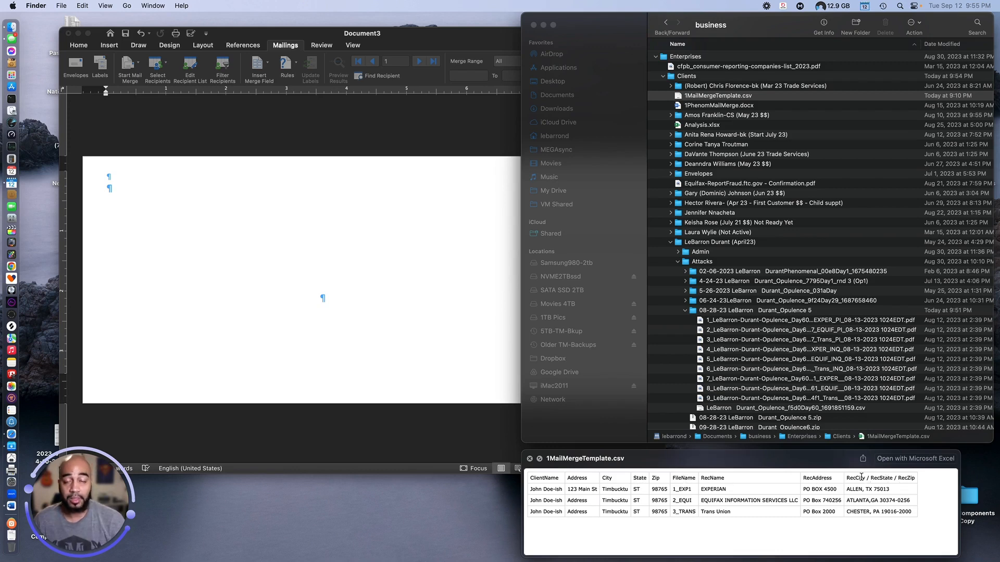
pyautogui.click(395, 39)
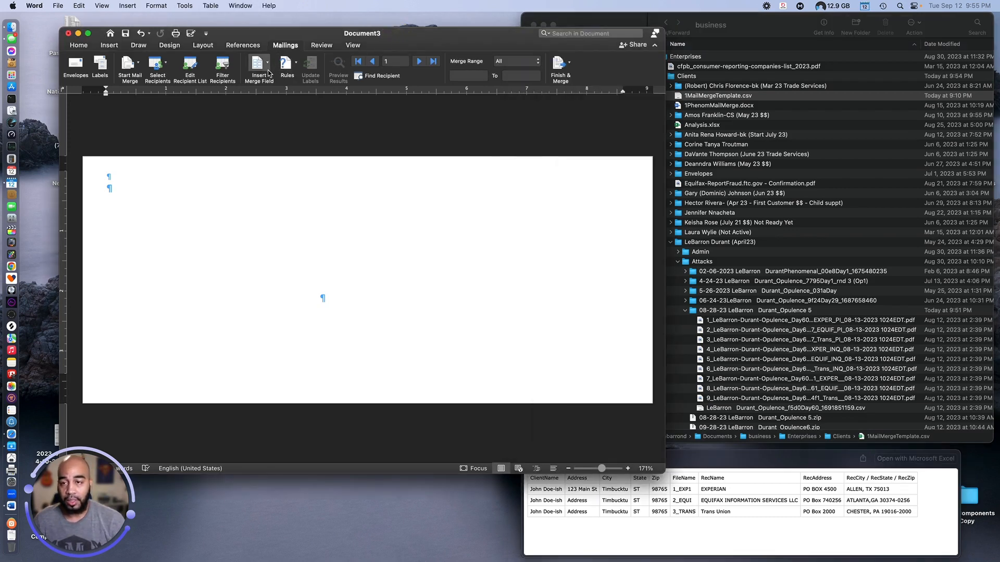
pyautogui.click(268, 65)
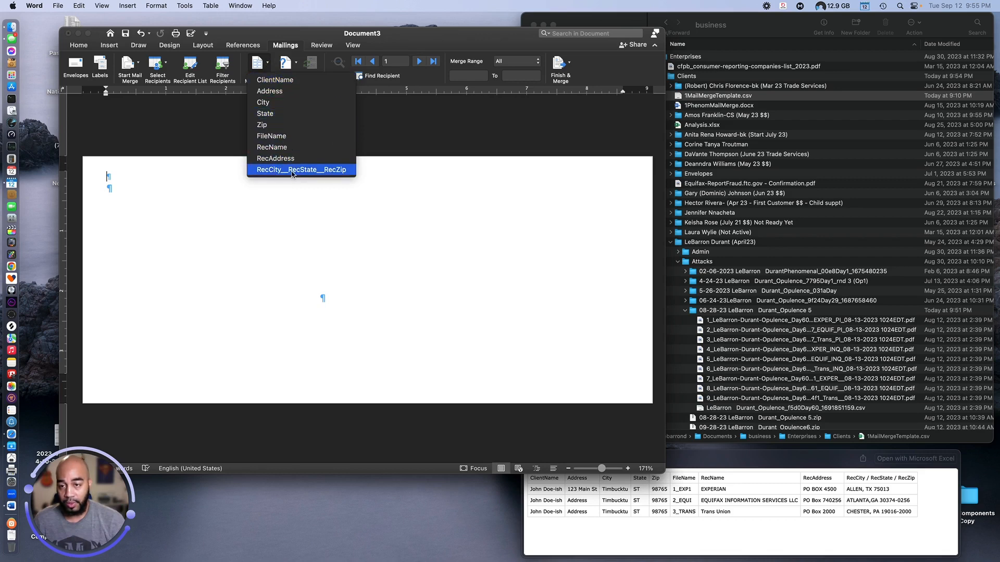
pyautogui.click(108, 173)
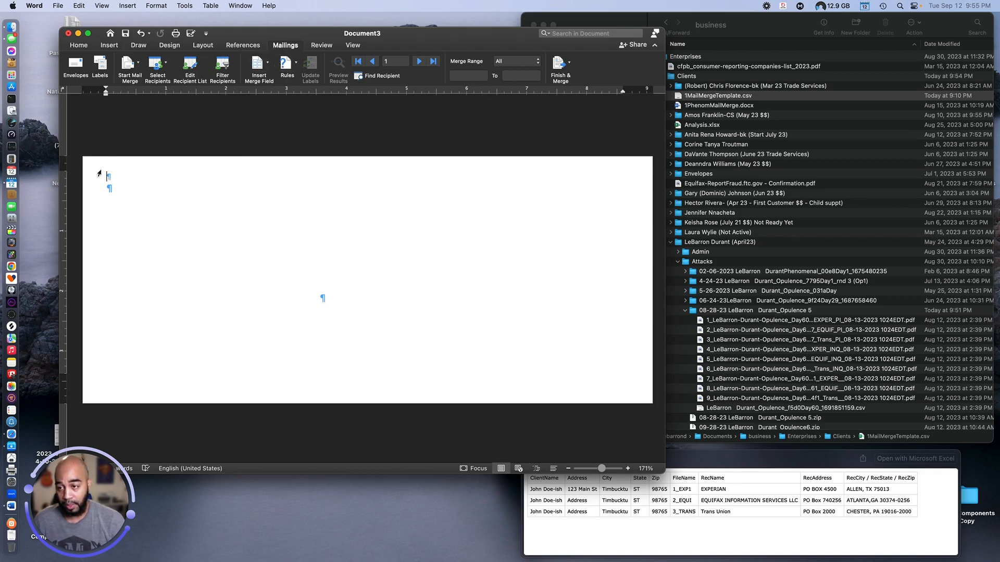
# Set the font size of the envelope's return address text to 12
pyautogui.click(81, 45)
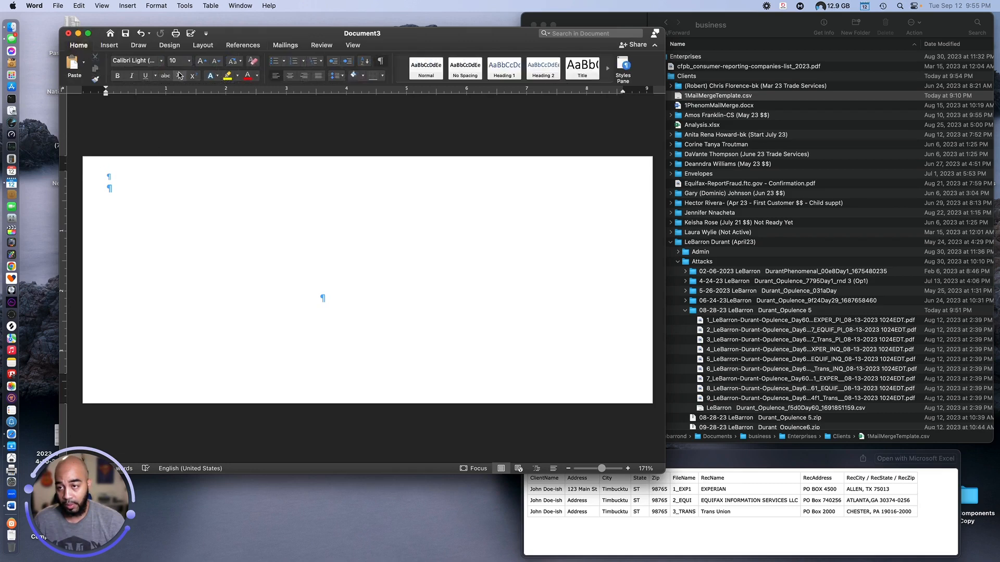
pyautogui.click(189, 61)
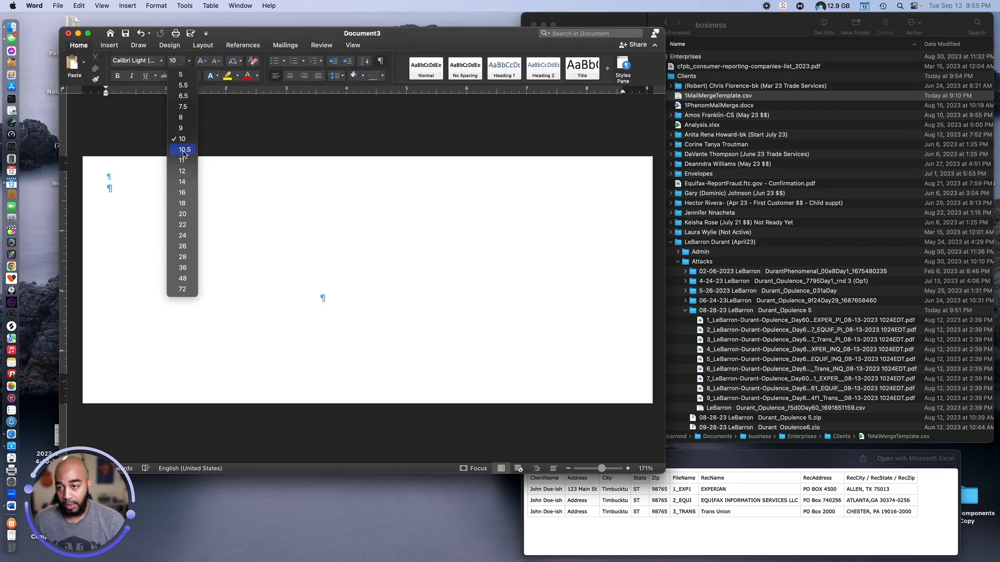
pyautogui.click(184, 171)
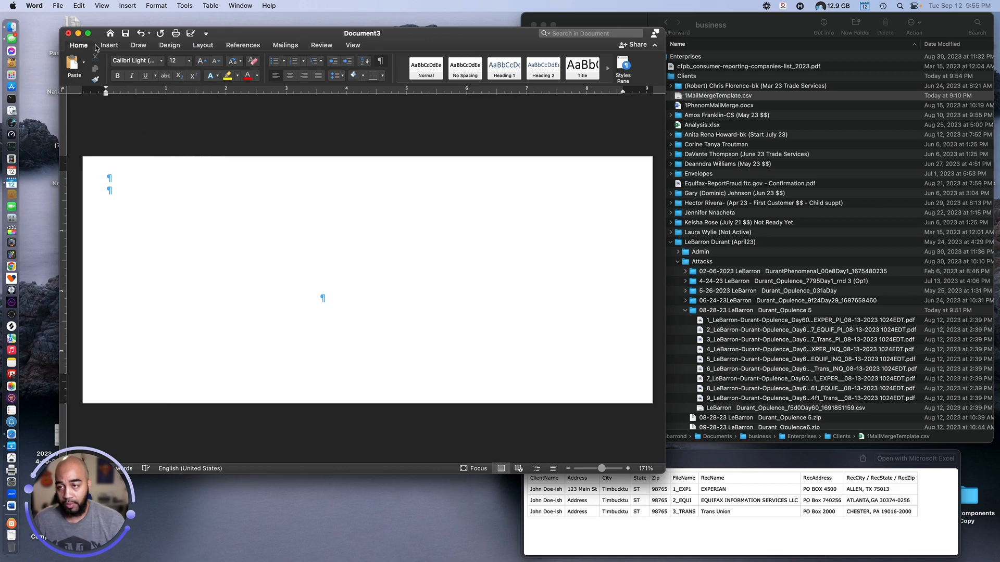
# Insert the ClientName and Address merge fields on separate lines at the envelope's upper-left corner
pyautogui.click(286, 46)
pyautogui.click(267, 63)
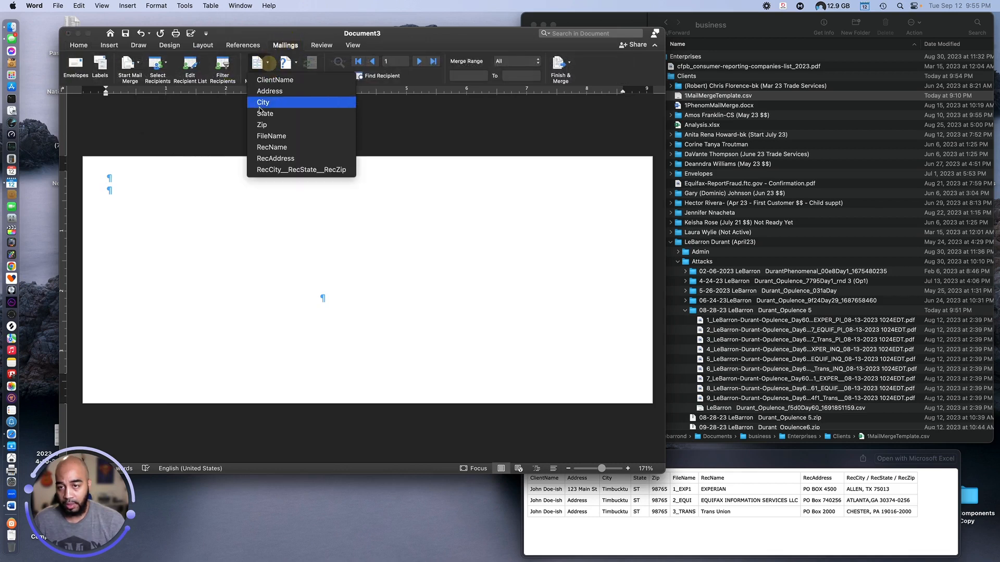
pyautogui.click(266, 80)
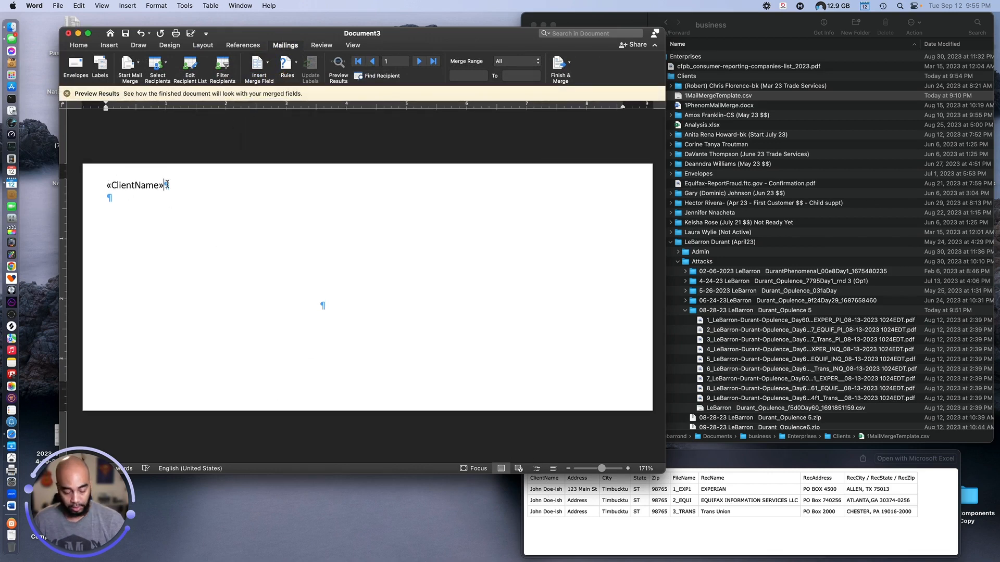
pyautogui.press('Return')
pyautogui.click(258, 65)
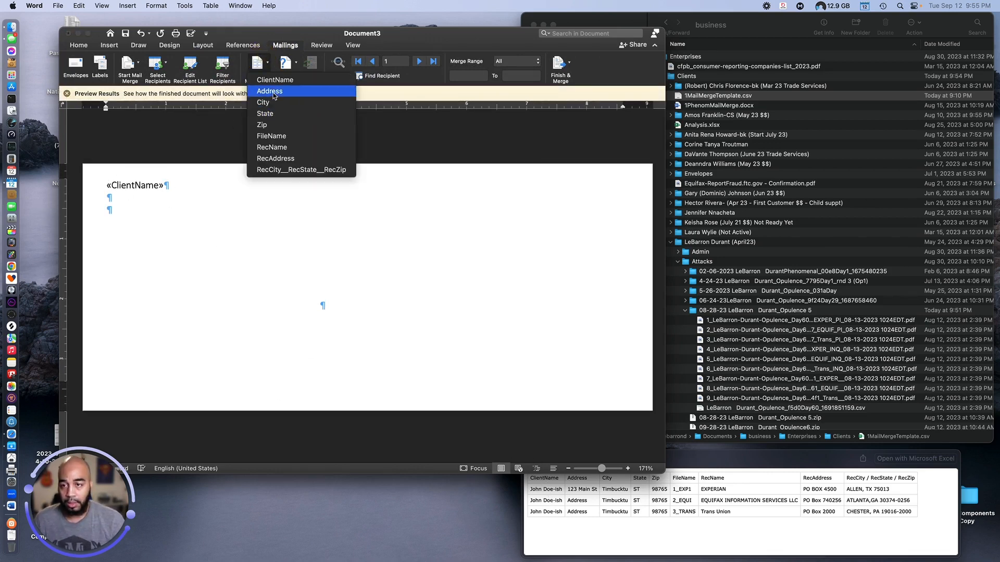
pyautogui.click(270, 92)
pyautogui.press('Return')
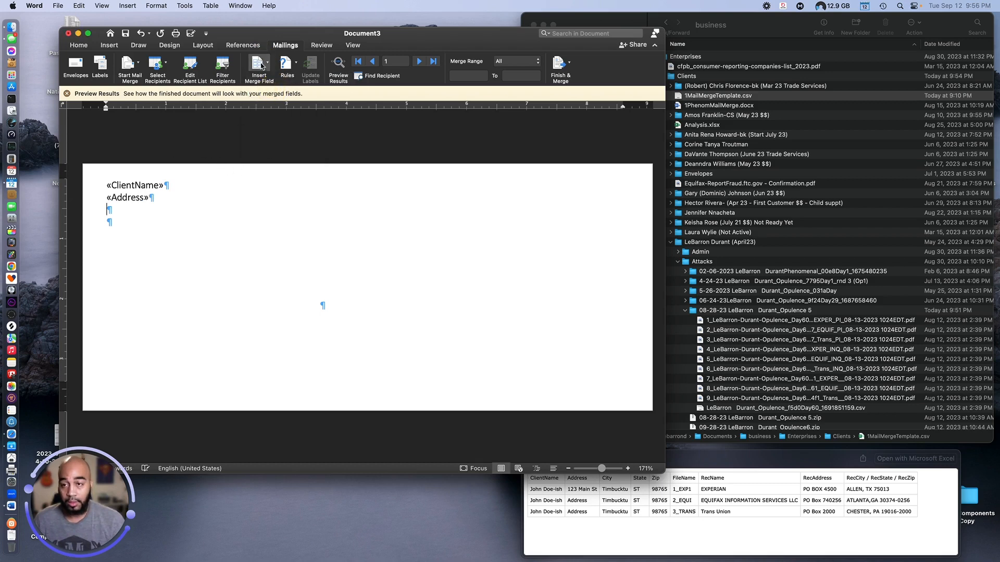
# Complete the return address's third line with the City, State and Zip merge fields, adding a comma after City
pyautogui.click(263, 63)
pyautogui.click(268, 104)
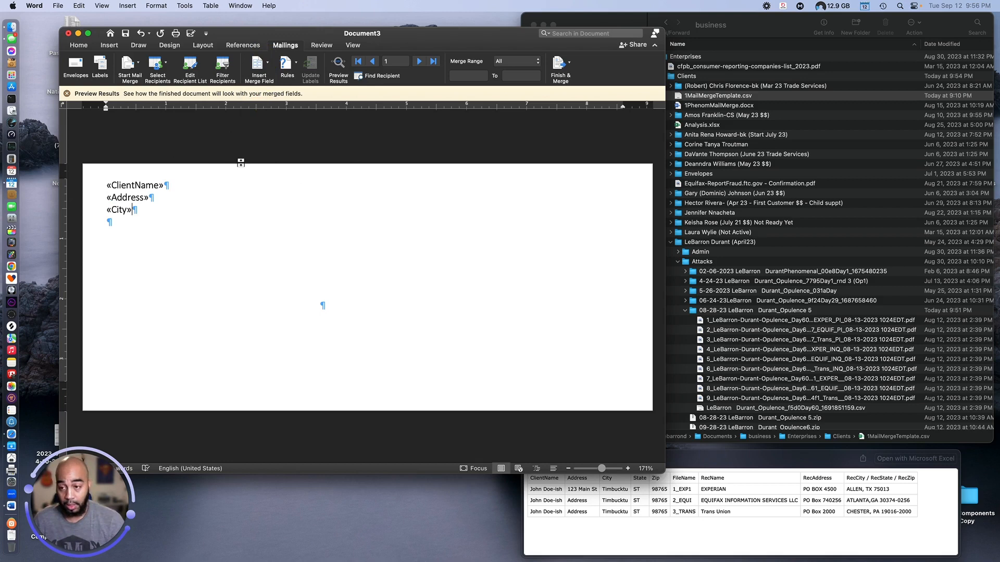
pyautogui.write(',')
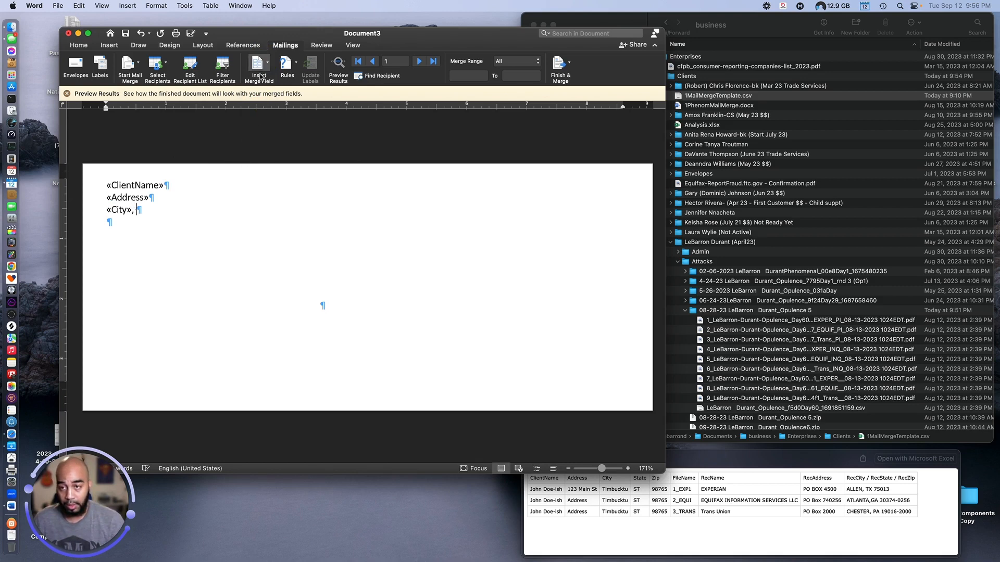
pyautogui.click(260, 76)
pyautogui.click(268, 114)
pyautogui.click(267, 64)
pyautogui.click(272, 124)
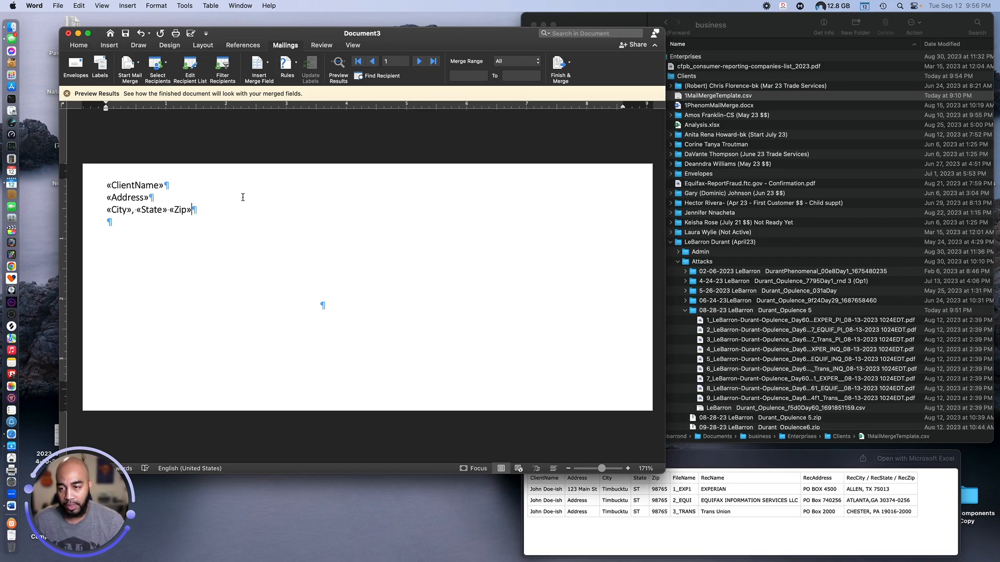
# Delete the delivery address text box from the envelope
pyautogui.click(358, 297)
pyautogui.click(338, 308)
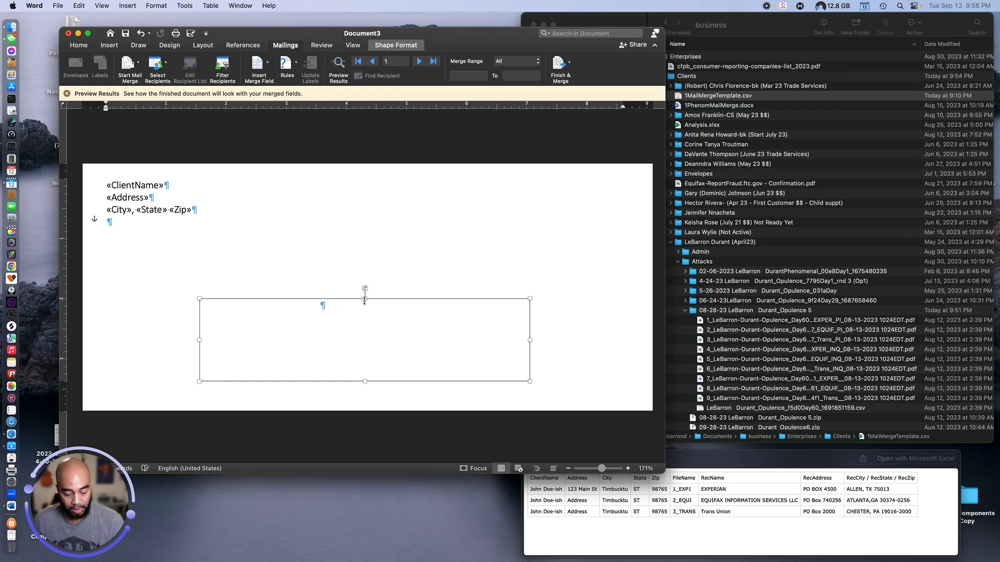
pyautogui.press('Delete')
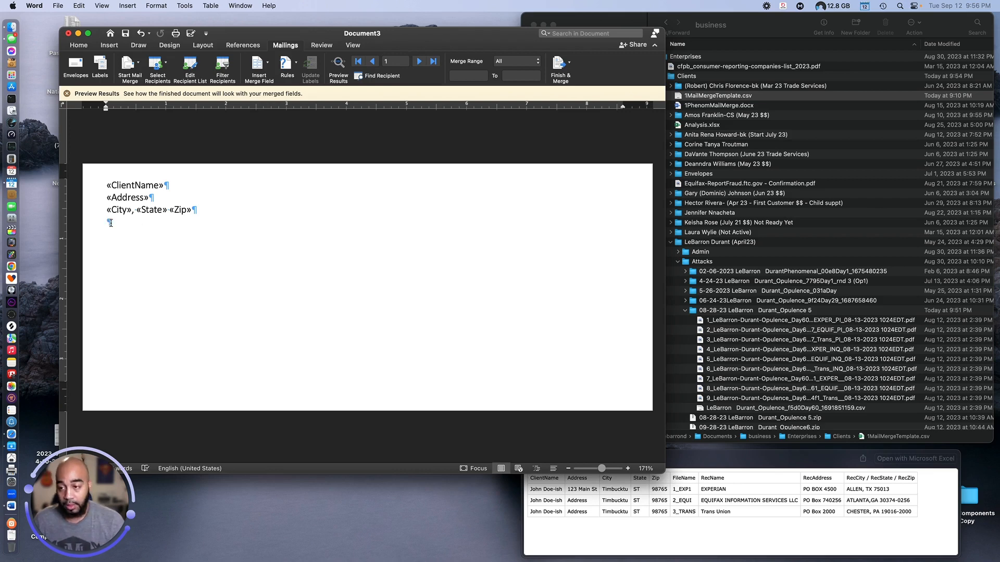
# Insert the RecName merge field below the return address, leaving four blank lines and indenting it seven tab stops
pyautogui.press('Return')
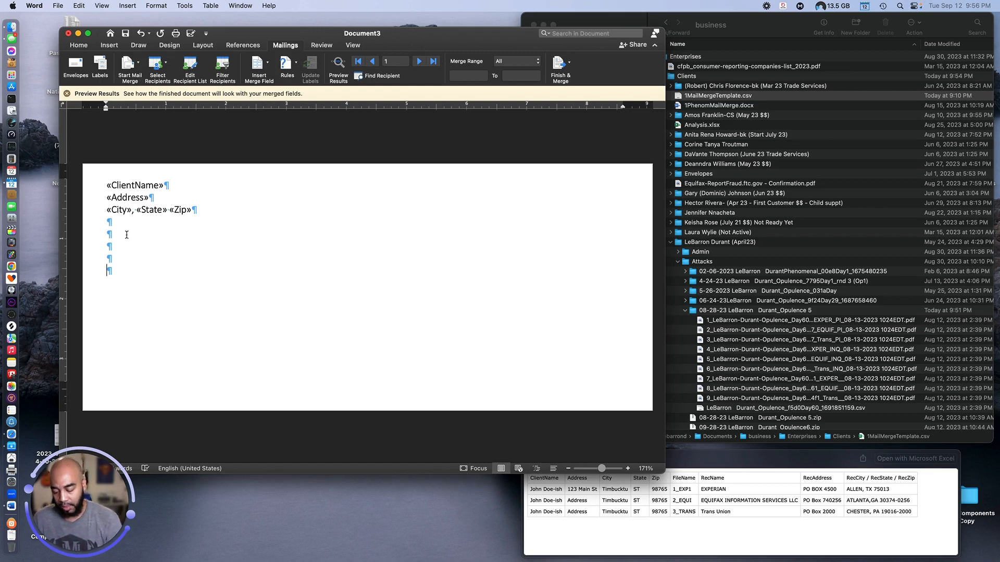
pyautogui.press('Tab')
pyautogui.press('Tab')
pyautogui.press('Tab')
pyautogui.press('Tab')
pyautogui.press('Tab')
pyautogui.press('Tab')
pyautogui.press('Tab')
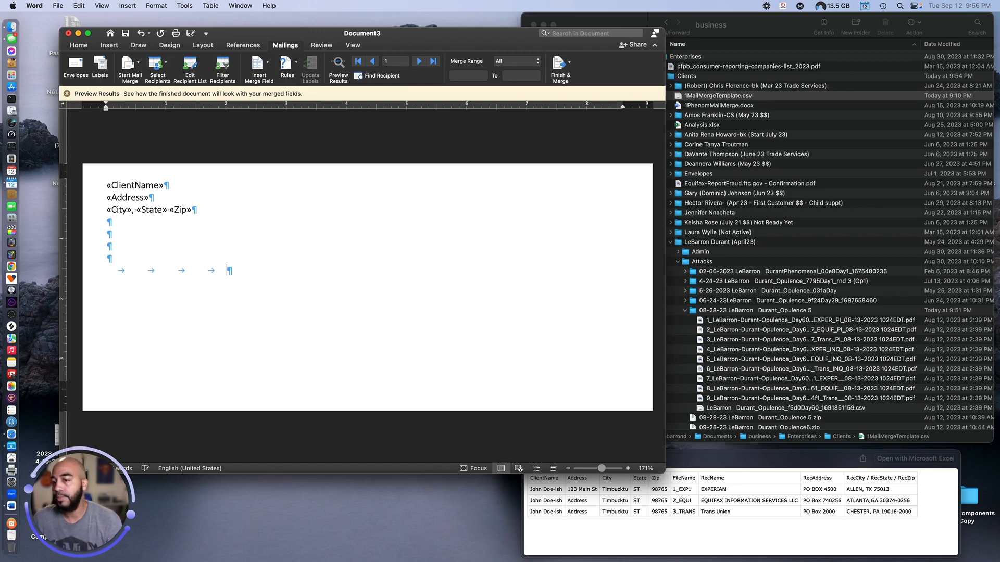
pyautogui.click(267, 65)
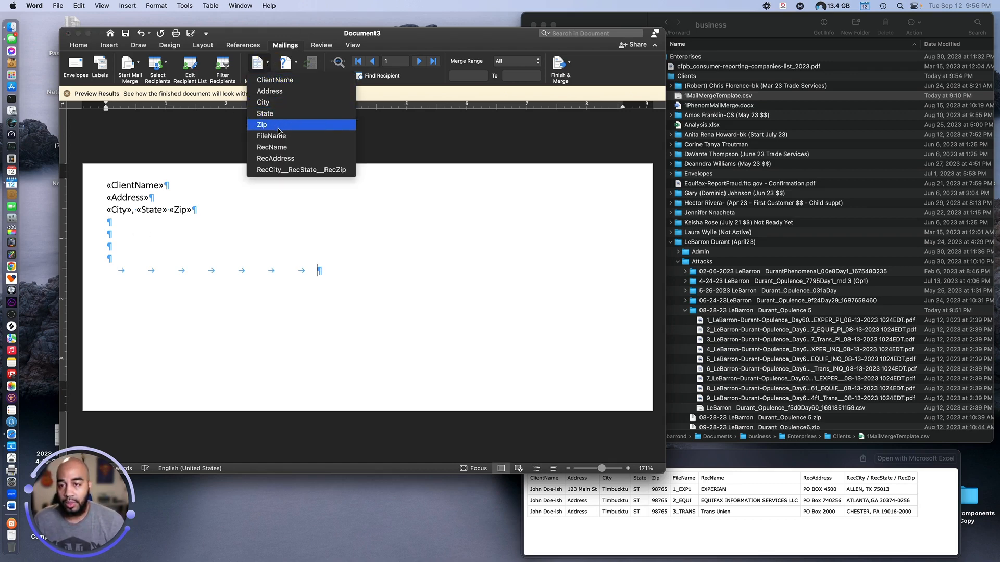
pyautogui.click(287, 148)
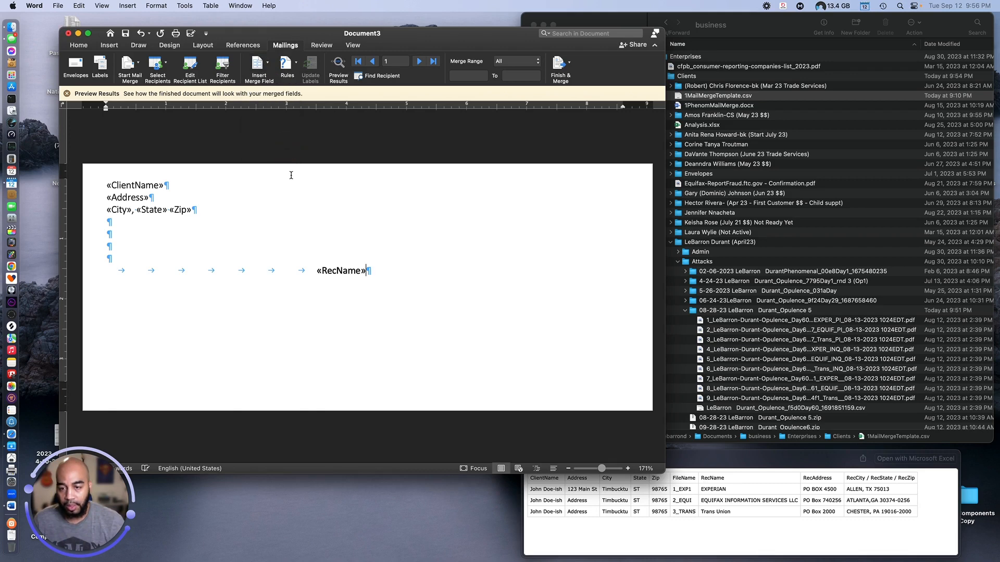
# Add the RecAddress merge field on a new line under RecName, indented seven tab stops
pyautogui.press('Return')
pyautogui.press('Tab')
pyautogui.press('Tab')
pyautogui.press('Tab')
pyautogui.press('Tab')
pyautogui.press('Tab')
pyautogui.press('Tab')
pyautogui.press('Tab')
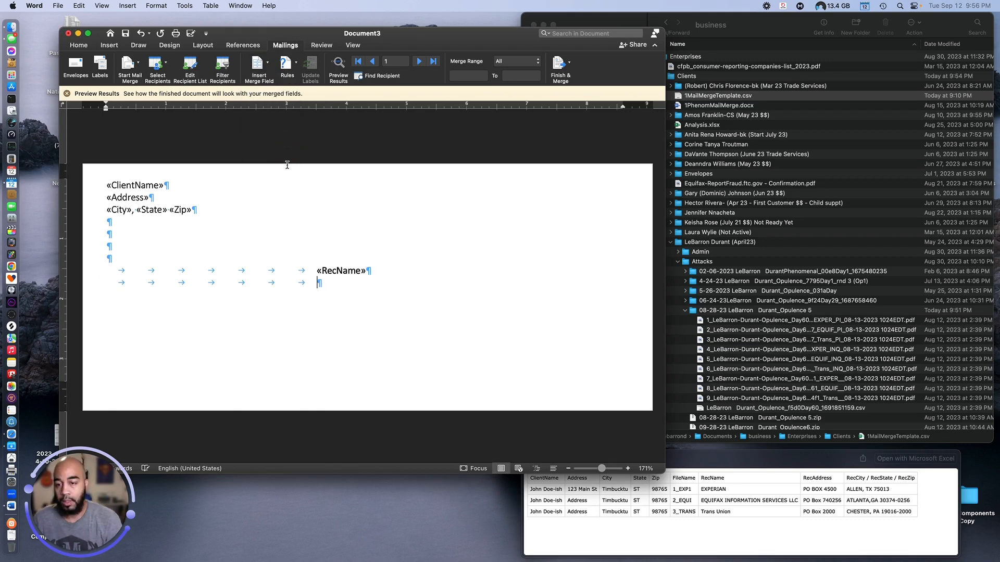
pyautogui.click(268, 64)
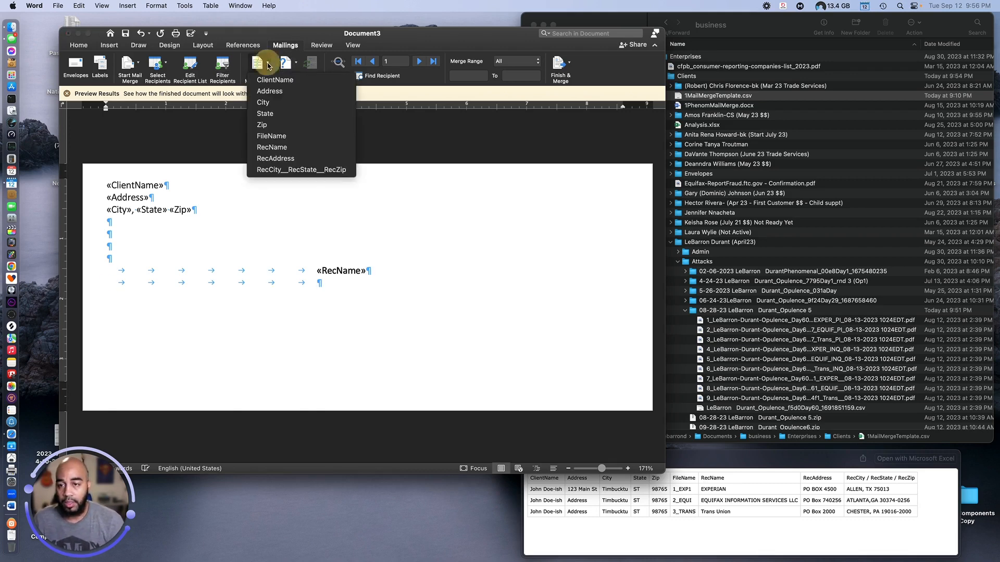
pyautogui.click(284, 158)
# Add the RecCity__RecState__RecZip merge field on a new line under RecAddress, indented seven tab stops
pyautogui.press('Return')
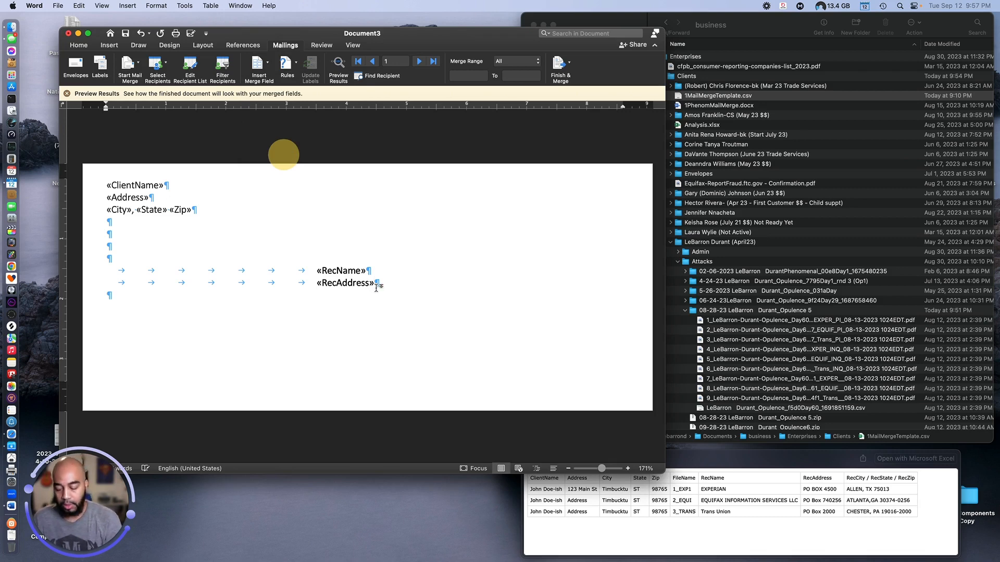
pyautogui.press('Tab')
pyautogui.press('Tab')
pyautogui.press('Tab')
pyautogui.press('Tab')
pyautogui.press('Tab')
pyautogui.press('Tab')
pyautogui.press('Tab')
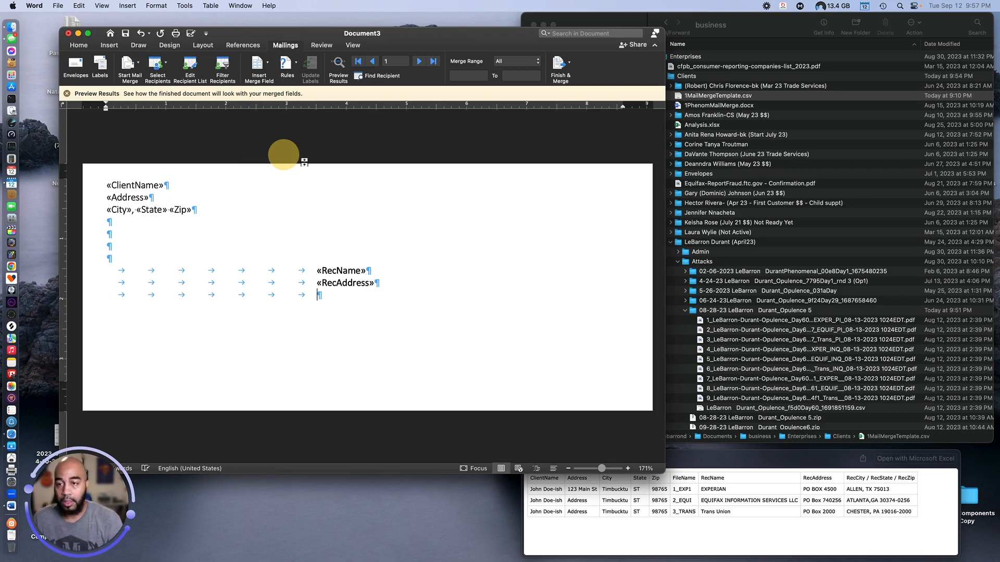
pyautogui.click(259, 65)
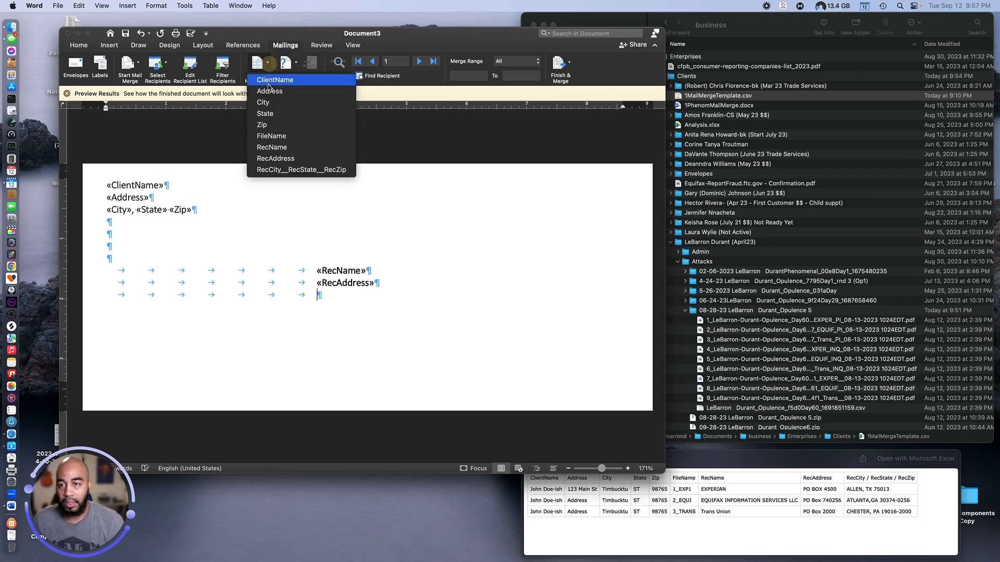
pyautogui.click(286, 169)
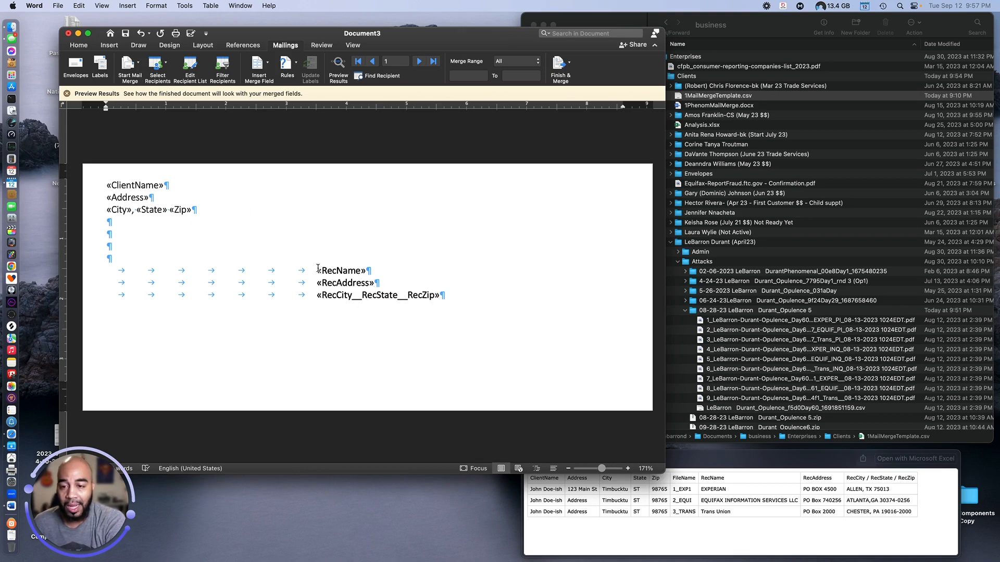
# Set the font size of the three recipient address lines to 16
pyautogui.moveTo(318, 268); pyautogui.dragTo(435, 293)
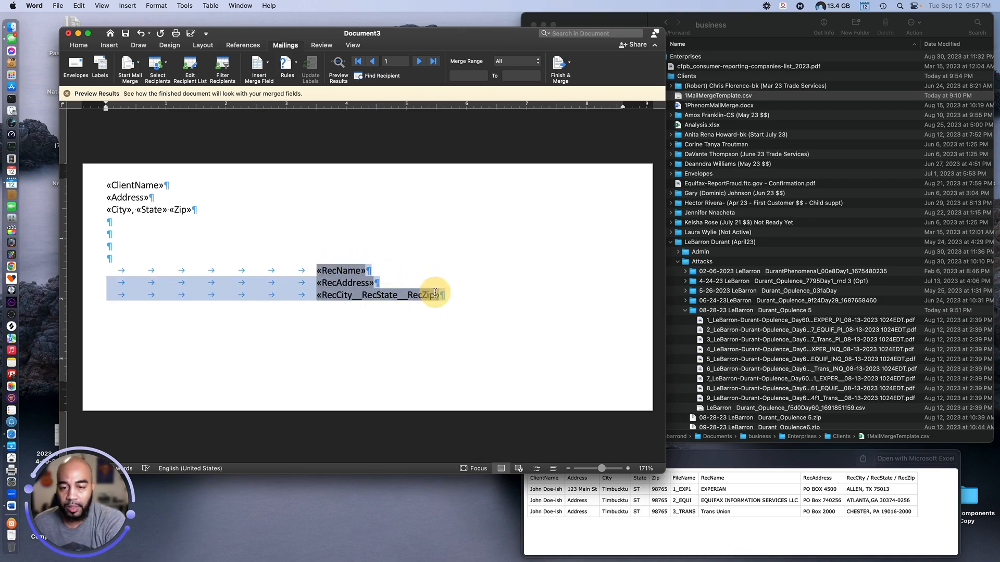
pyautogui.click(79, 46)
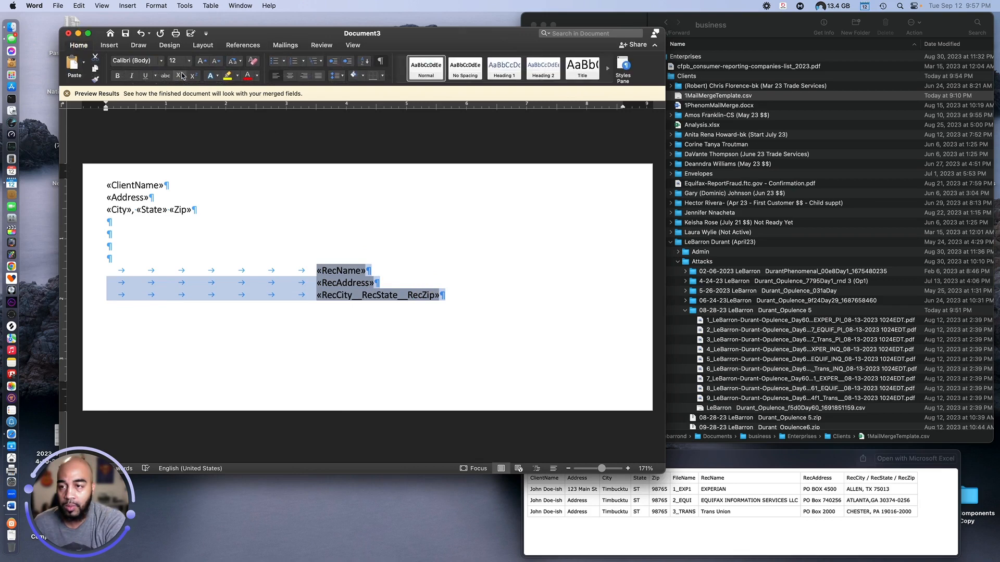
pyautogui.click(189, 60)
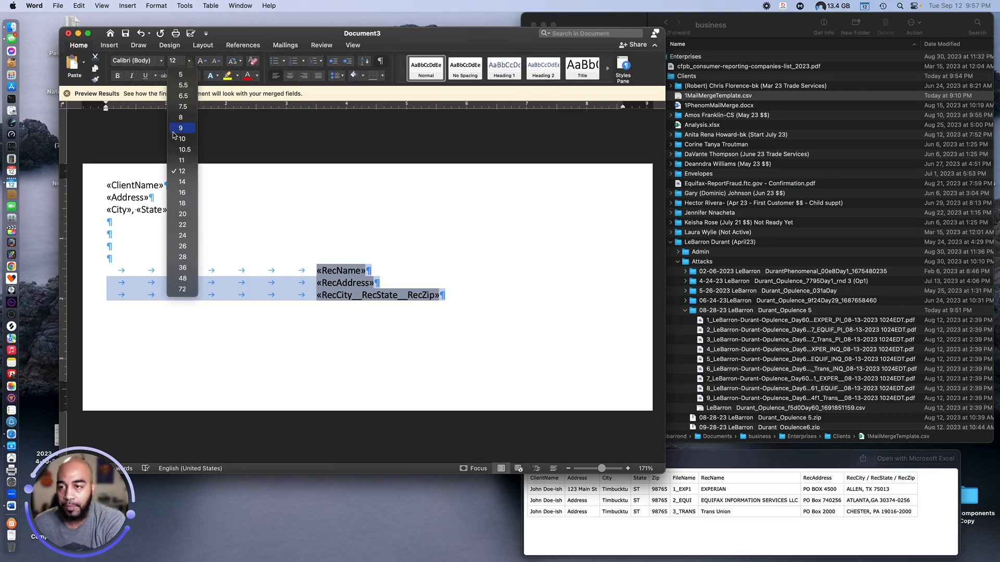
pyautogui.click(185, 192)
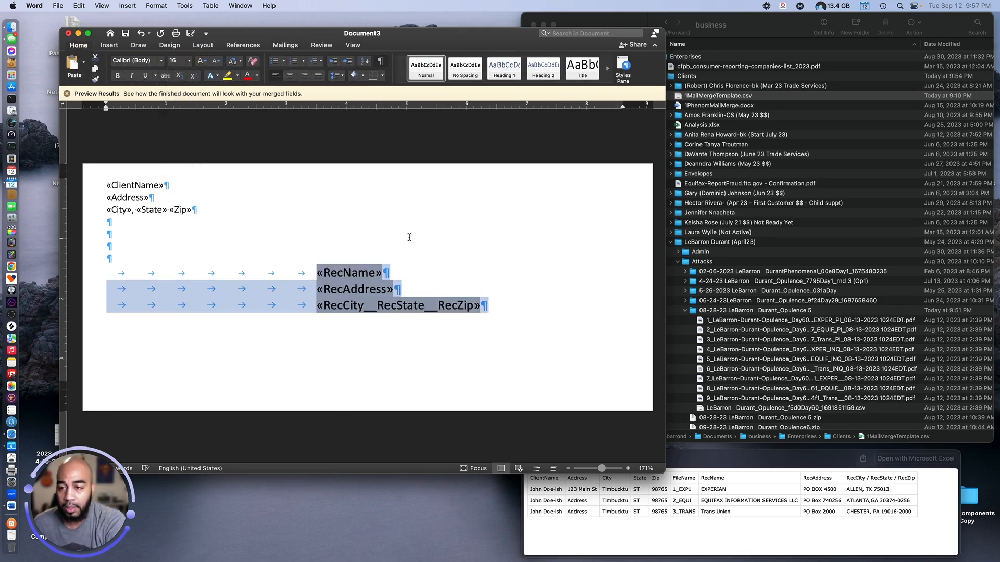
pyautogui.click(445, 270)
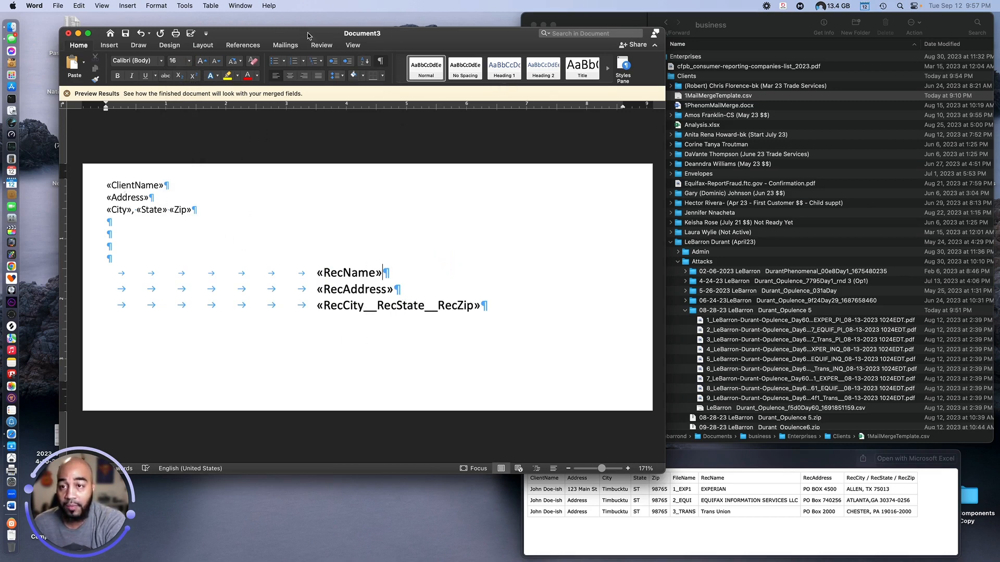
# Preview the merge results, then merge all records into a new document of individually editable envelopes and look through its pages
pyautogui.click(286, 44)
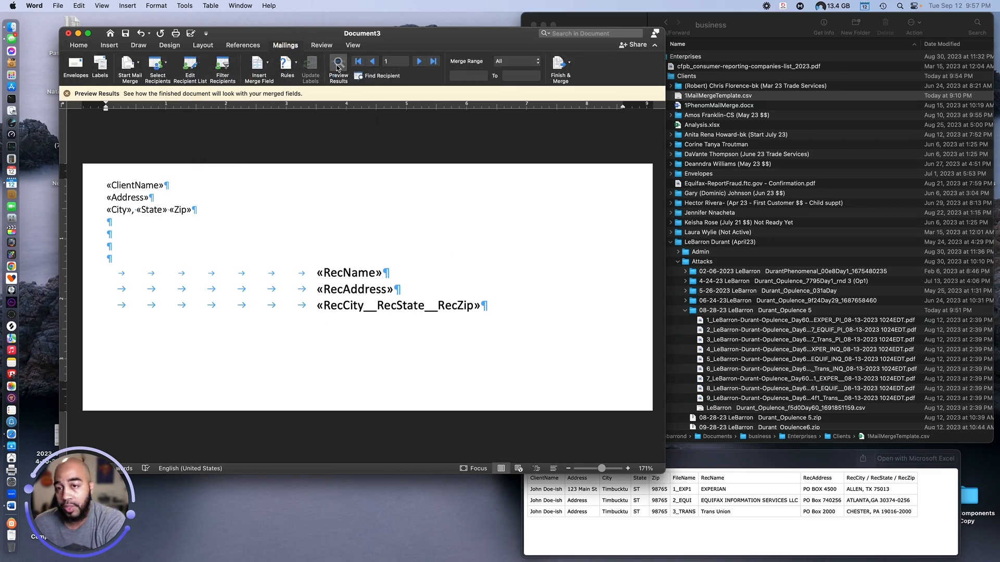
pyautogui.click(337, 66)
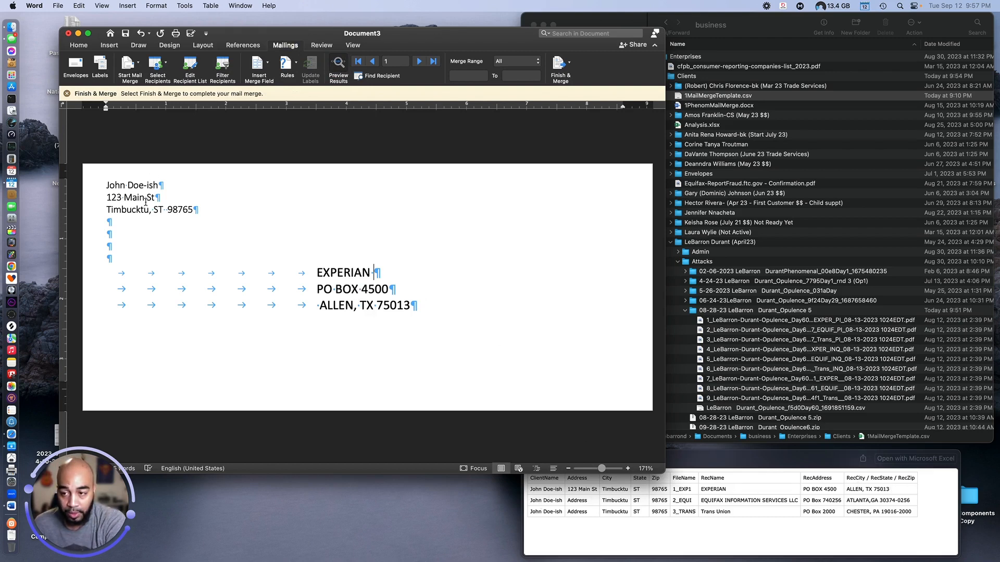
pyautogui.click(560, 63)
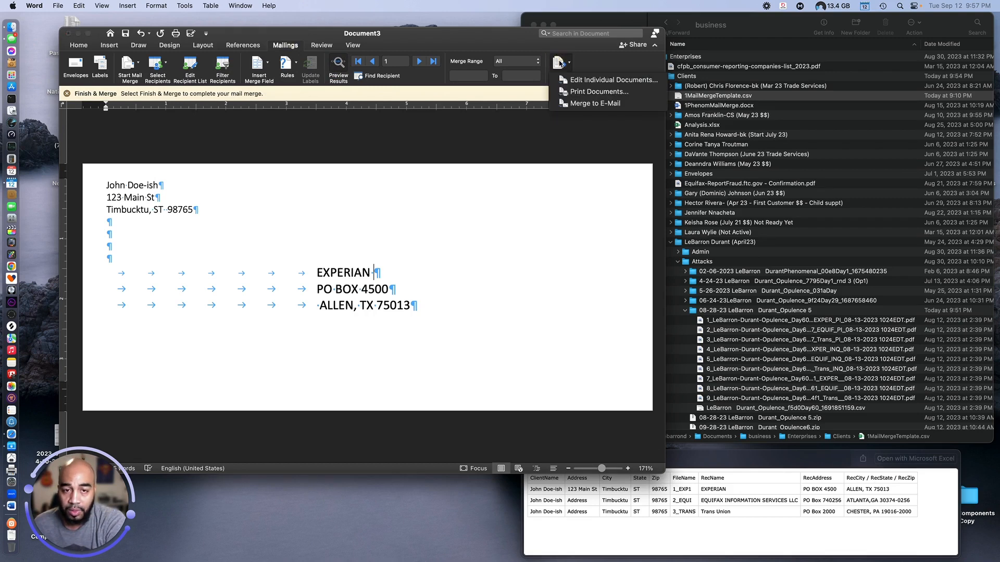
pyautogui.click(579, 81)
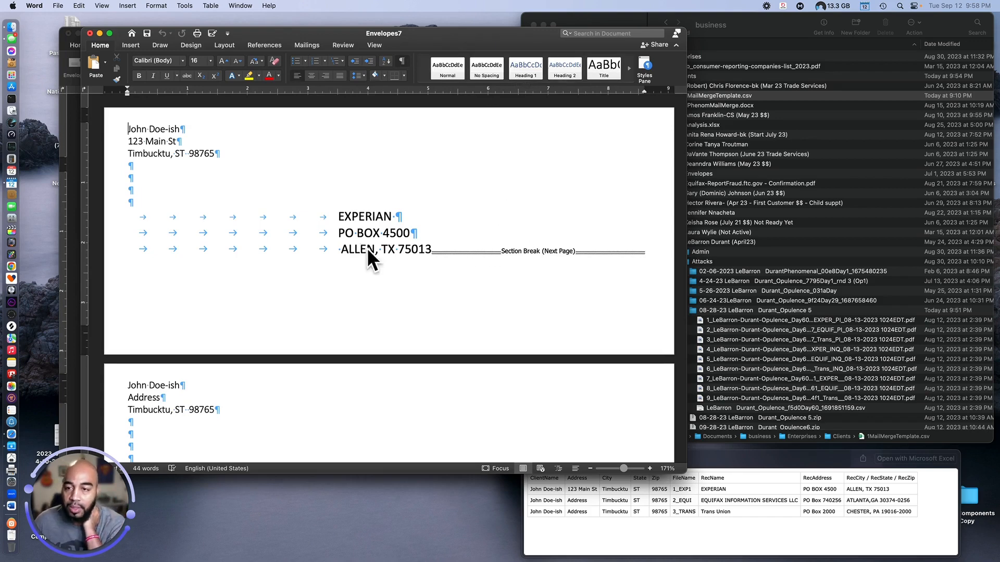
pyautogui.scroll(-10, 398, 275)
pyautogui.scroll(10, 397, 274)
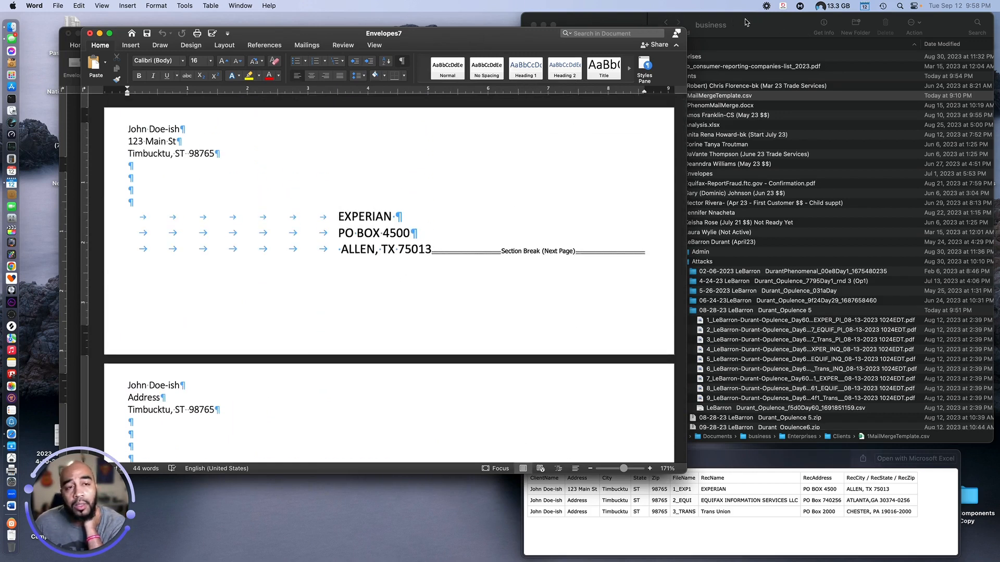
pyautogui.click(771, 26)
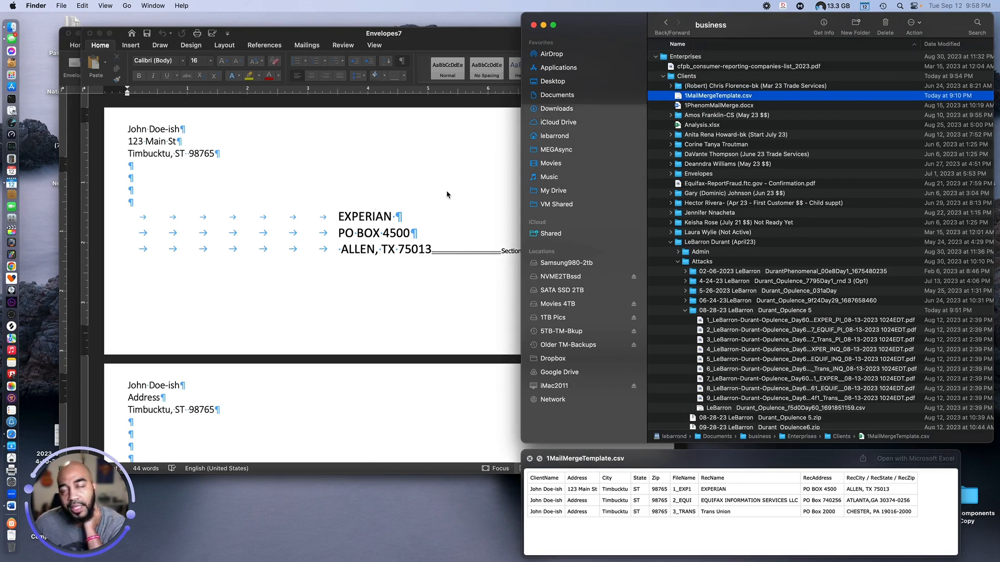
pyautogui.click(448, 143)
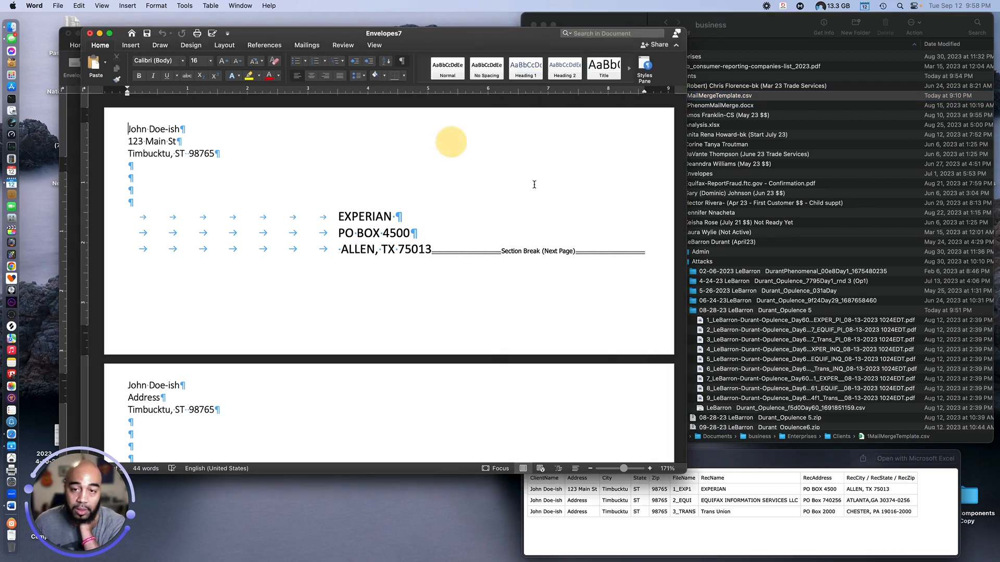
# Open the print settings for the merged envelopes, choose the Canon MG2500 series printer, and cancel without printing
pyautogui.click(197, 35)
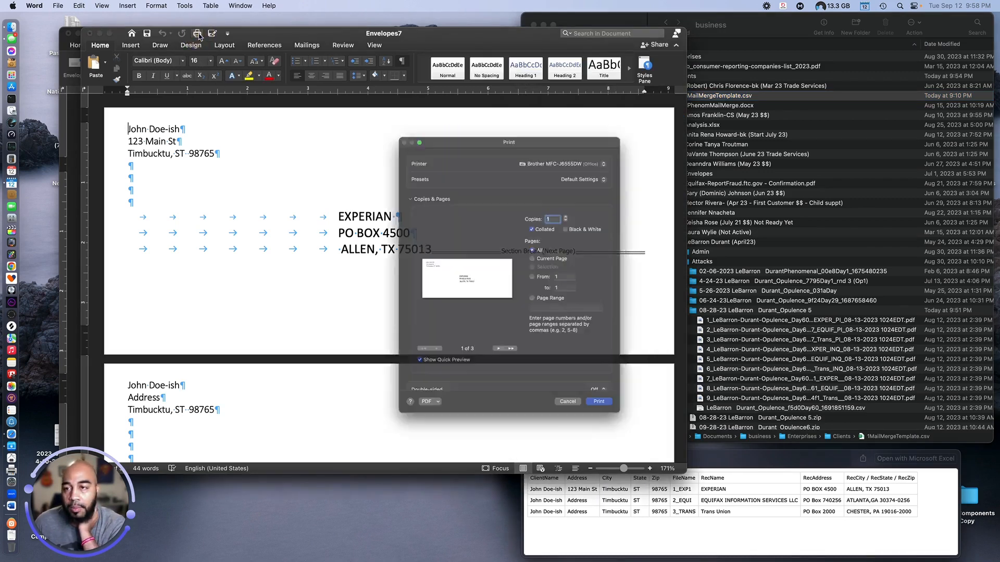
pyautogui.click(578, 132)
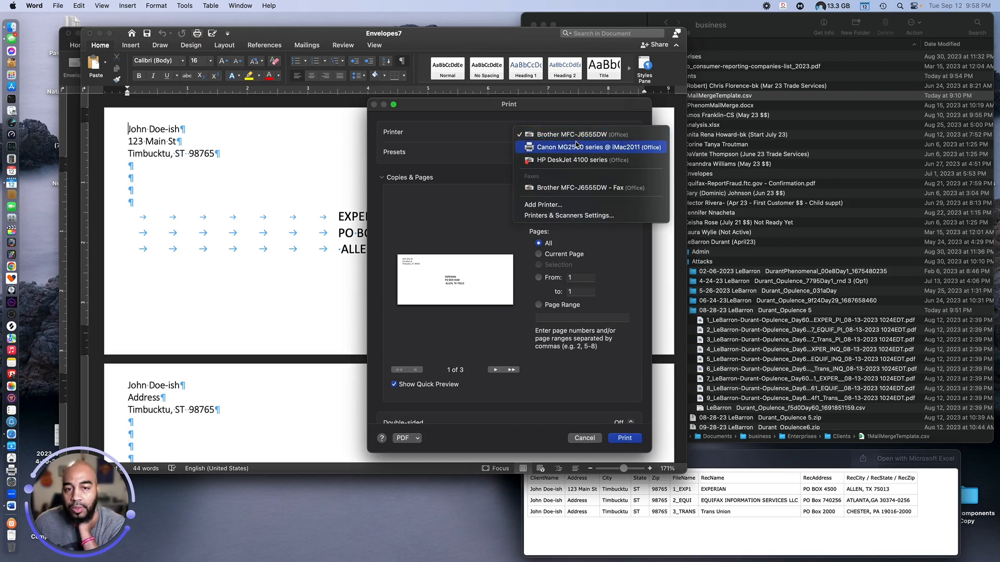
pyautogui.click(569, 143)
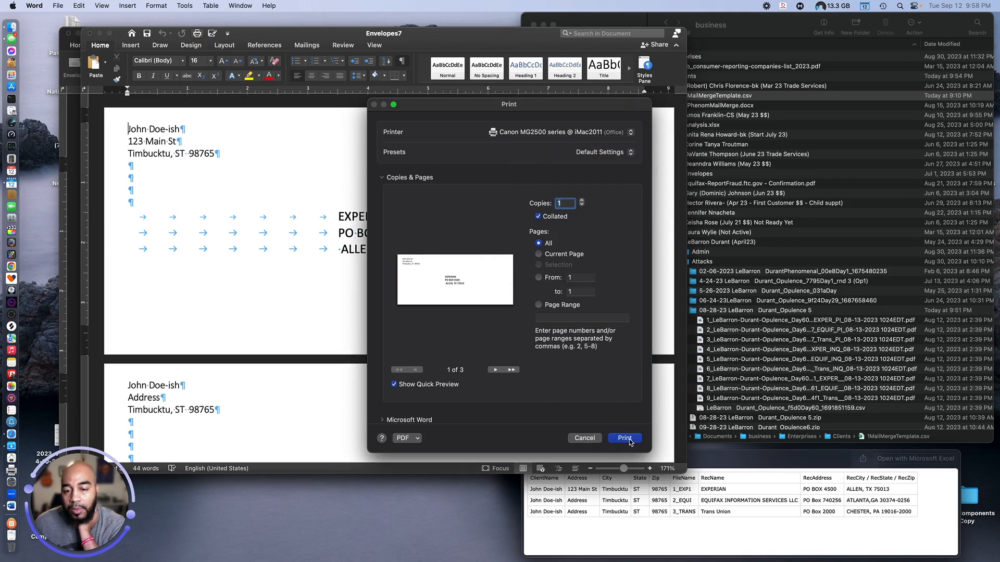
pyautogui.click(609, 446)
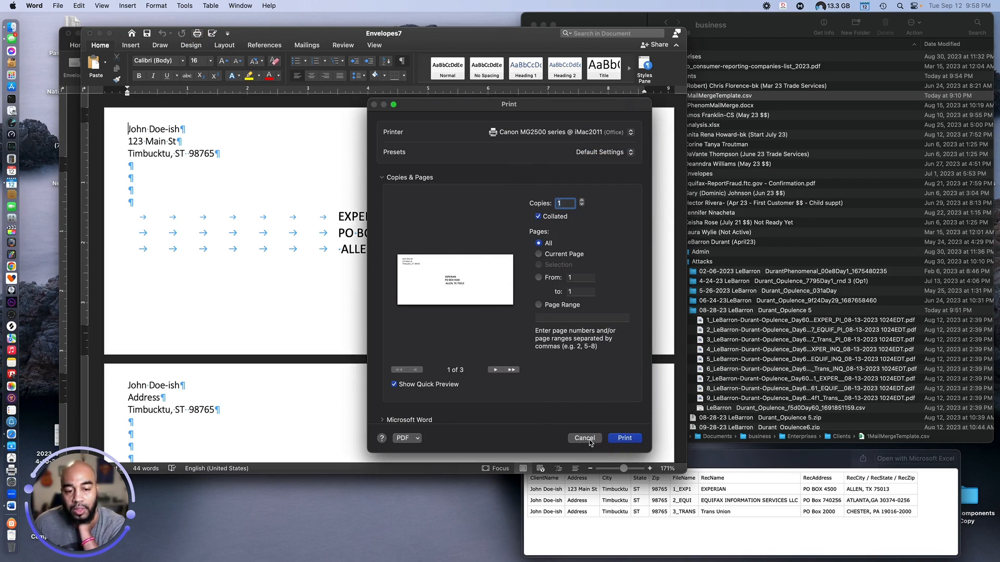
pyautogui.click(588, 440)
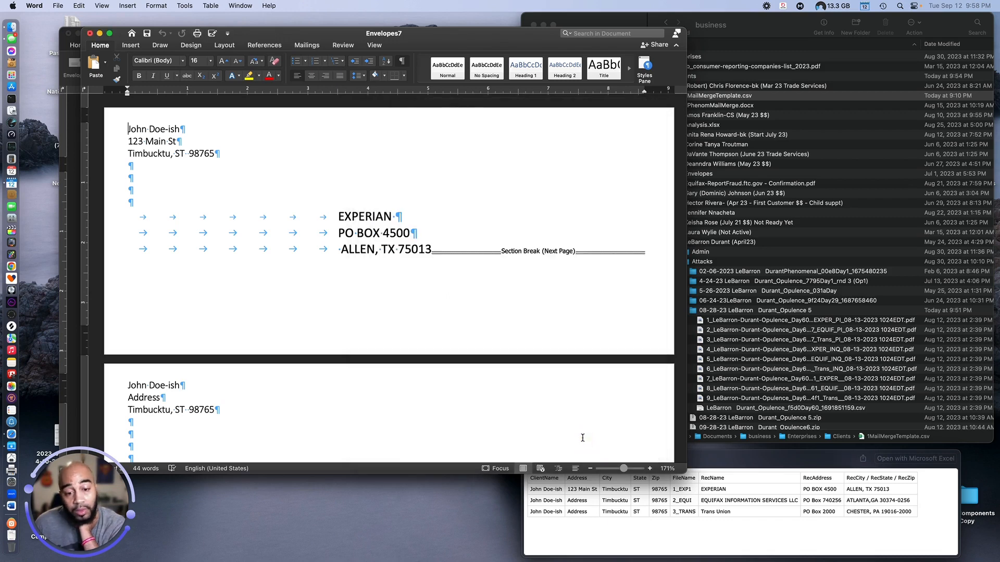